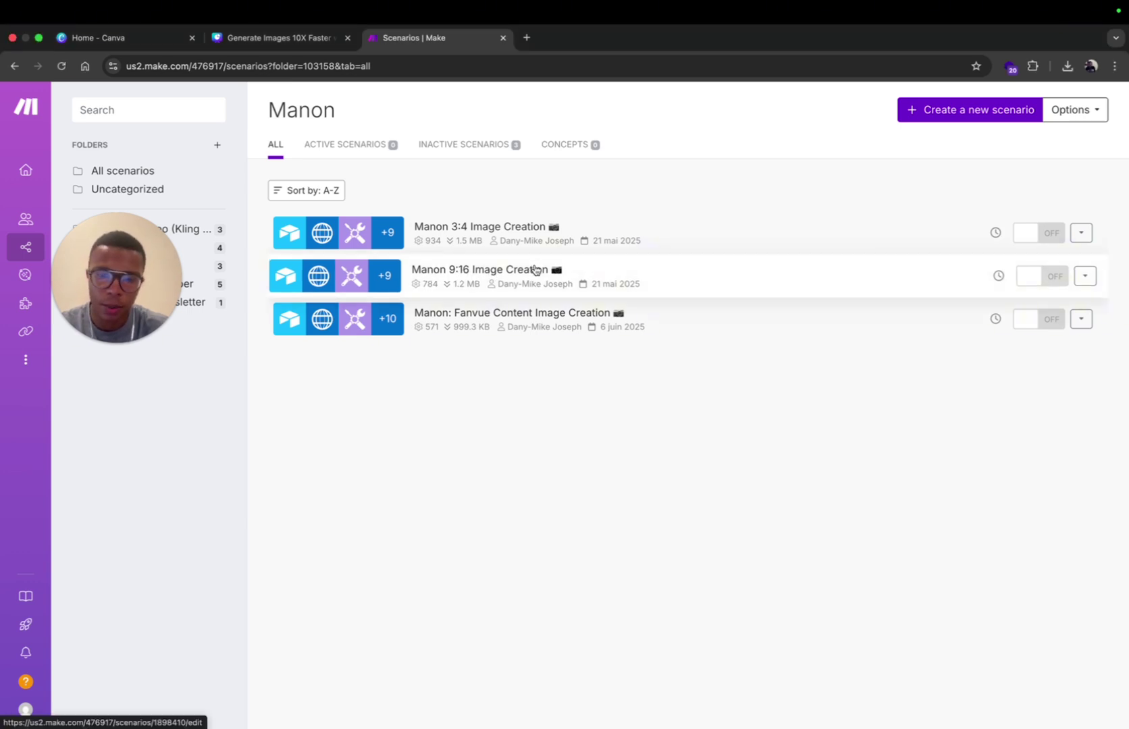
Open the Manon 9:16 Image Creation scenario in the Make editing canvas
left_click(510, 270)
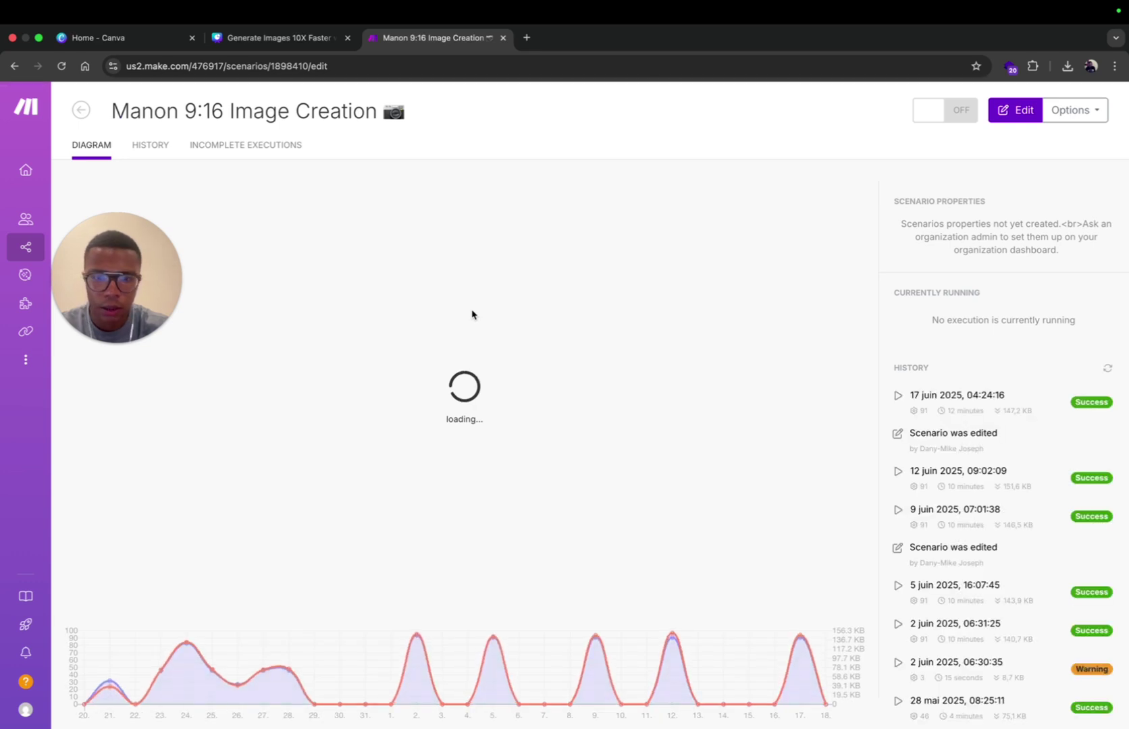
left_click(343, 330)
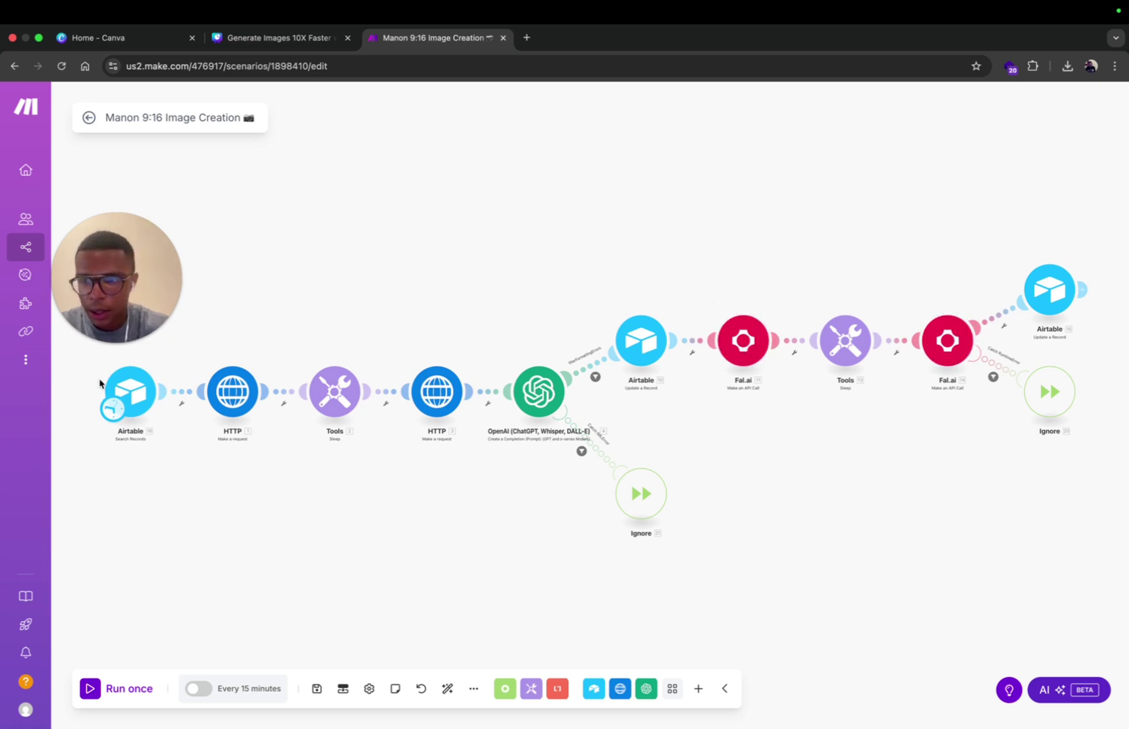
scroll(760, 355, "up", 5)
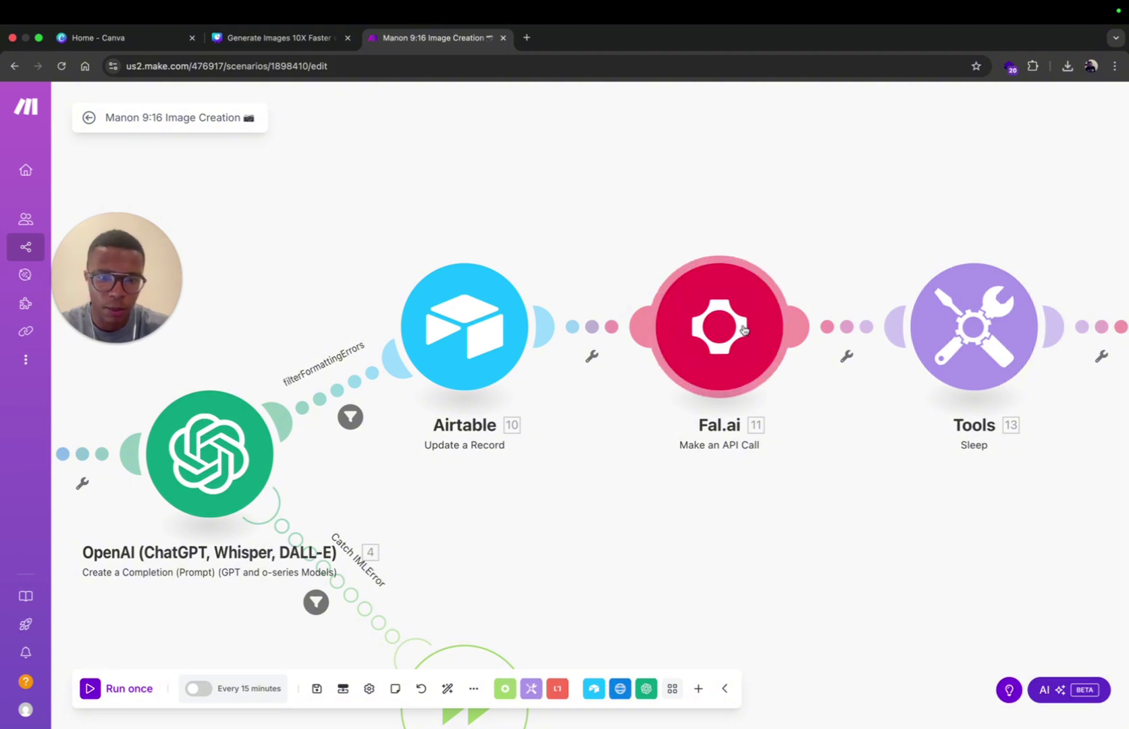
scroll(618, 308, "down", 5)
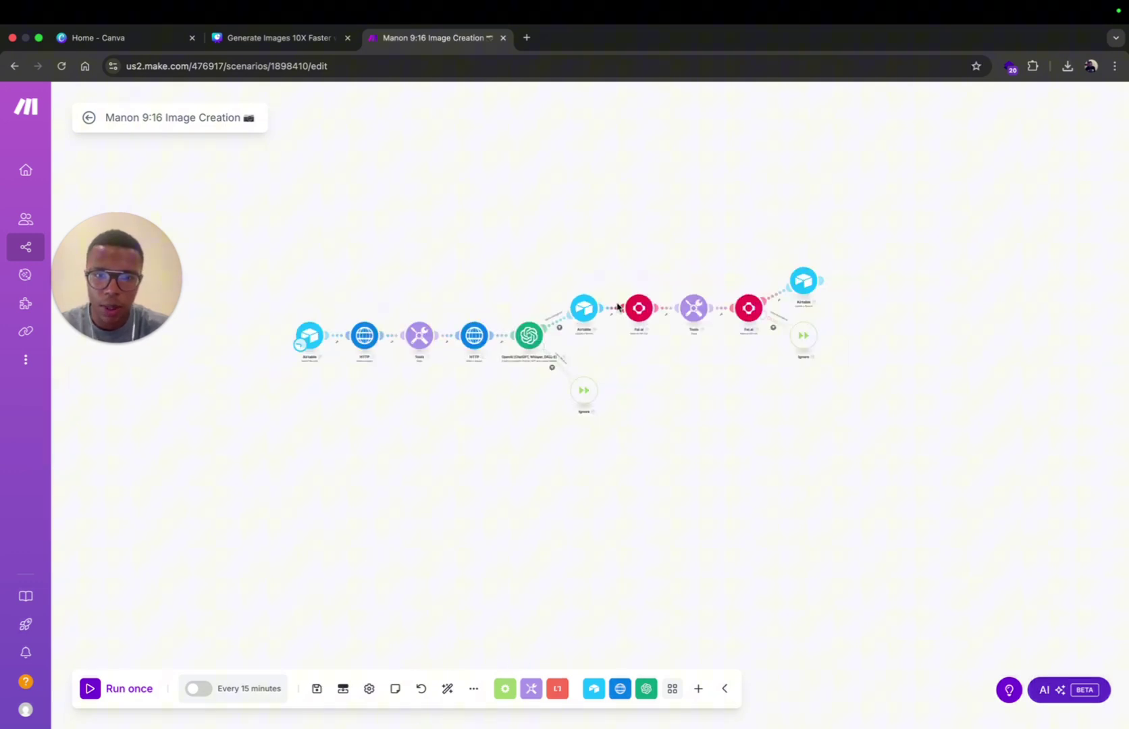
scroll(619, 308, "up", 4)
scroll(619, 308, "down", 5)
scroll(619, 308, "up", 4)
scroll(618, 308, "down", 5)
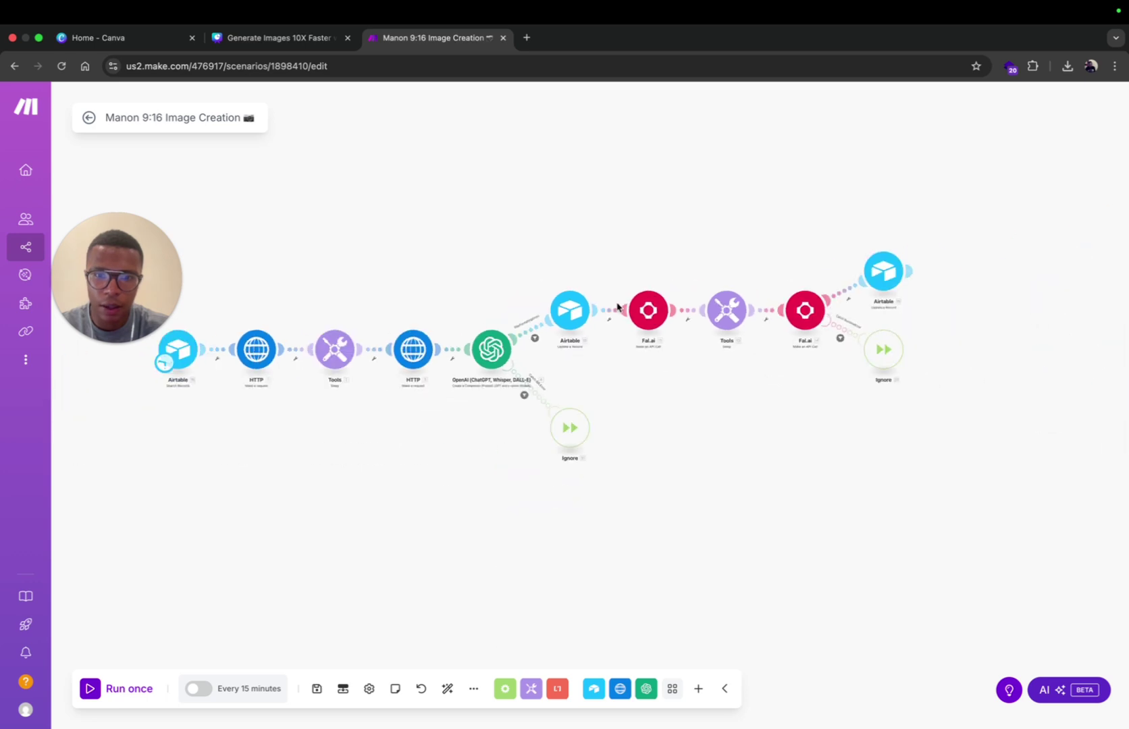
scroll(582, 305, "up", 5)
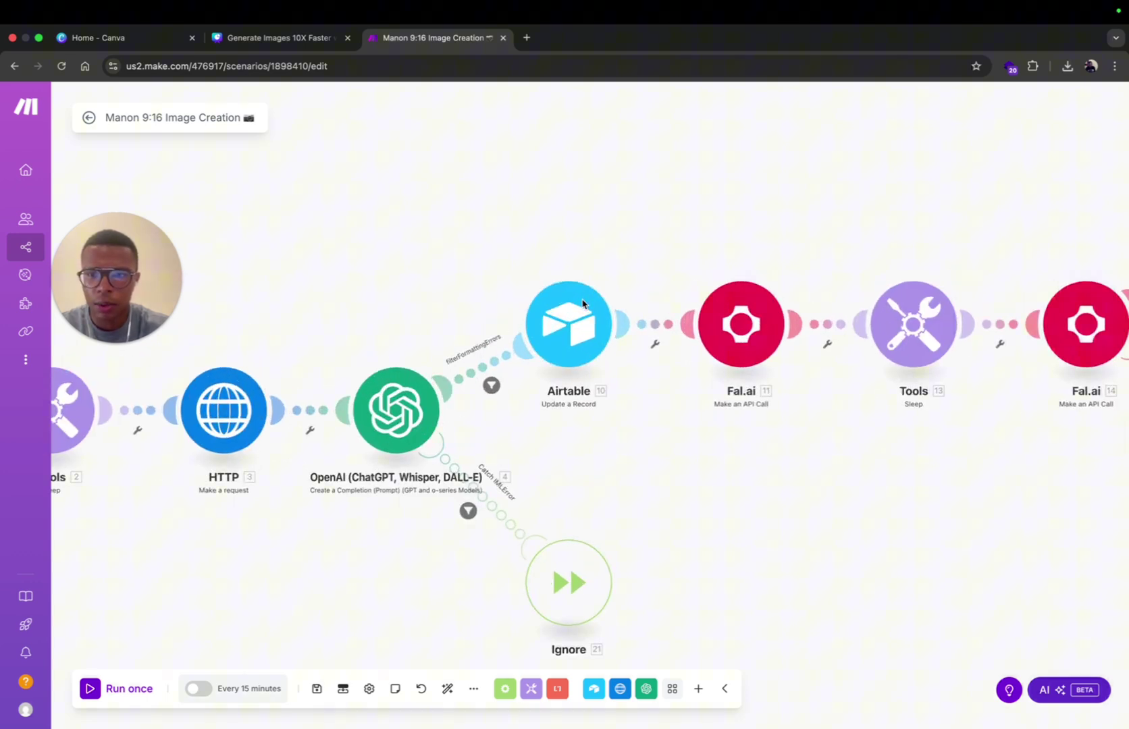
scroll(579, 305, "down", 5)
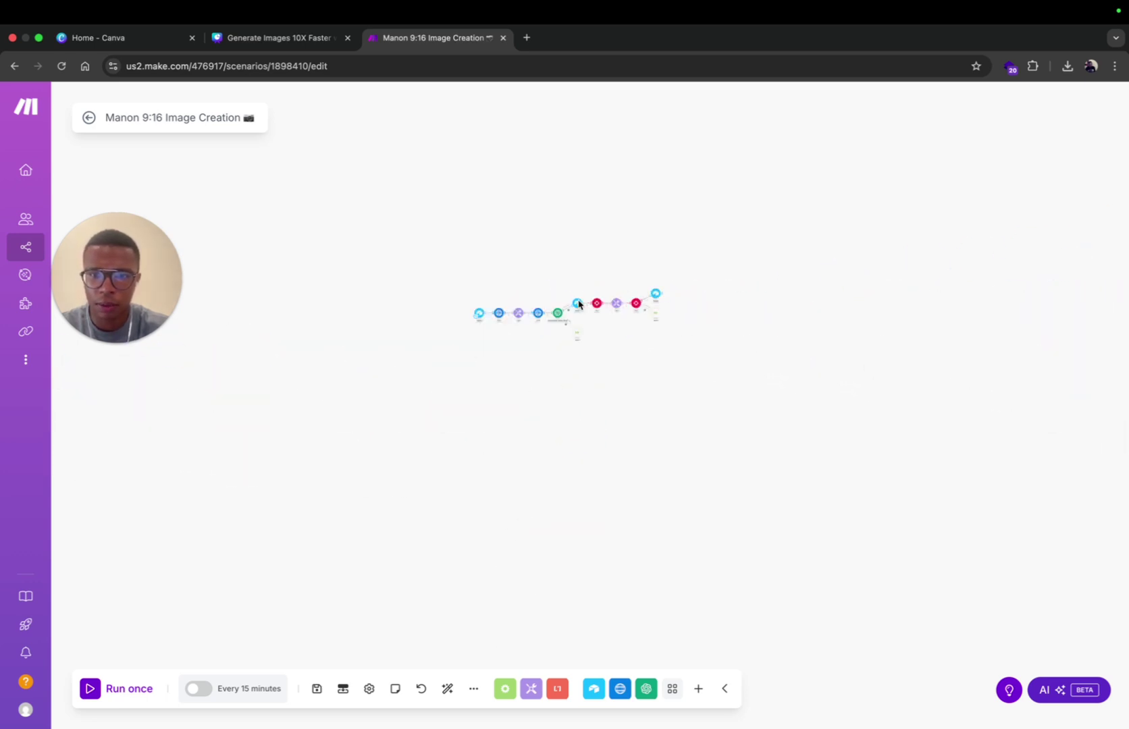
scroll(579, 305, "up", 4)
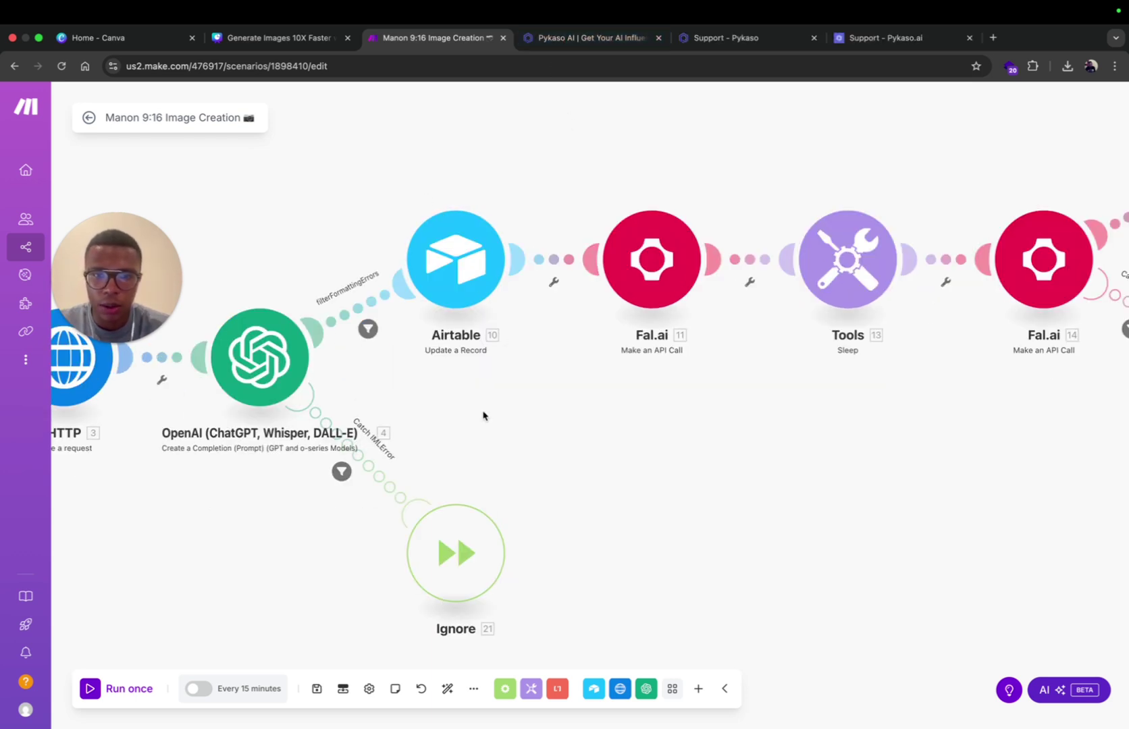
scroll(465, 424, "down", 8)
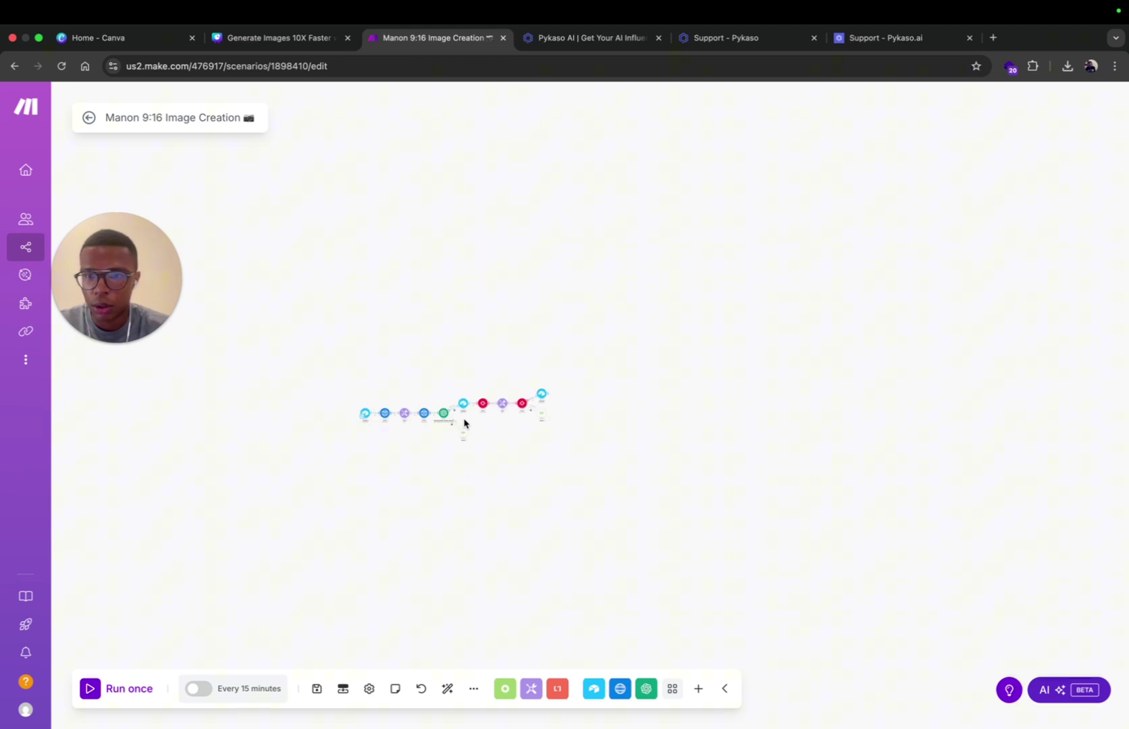
scroll(468, 424, "up", 8)
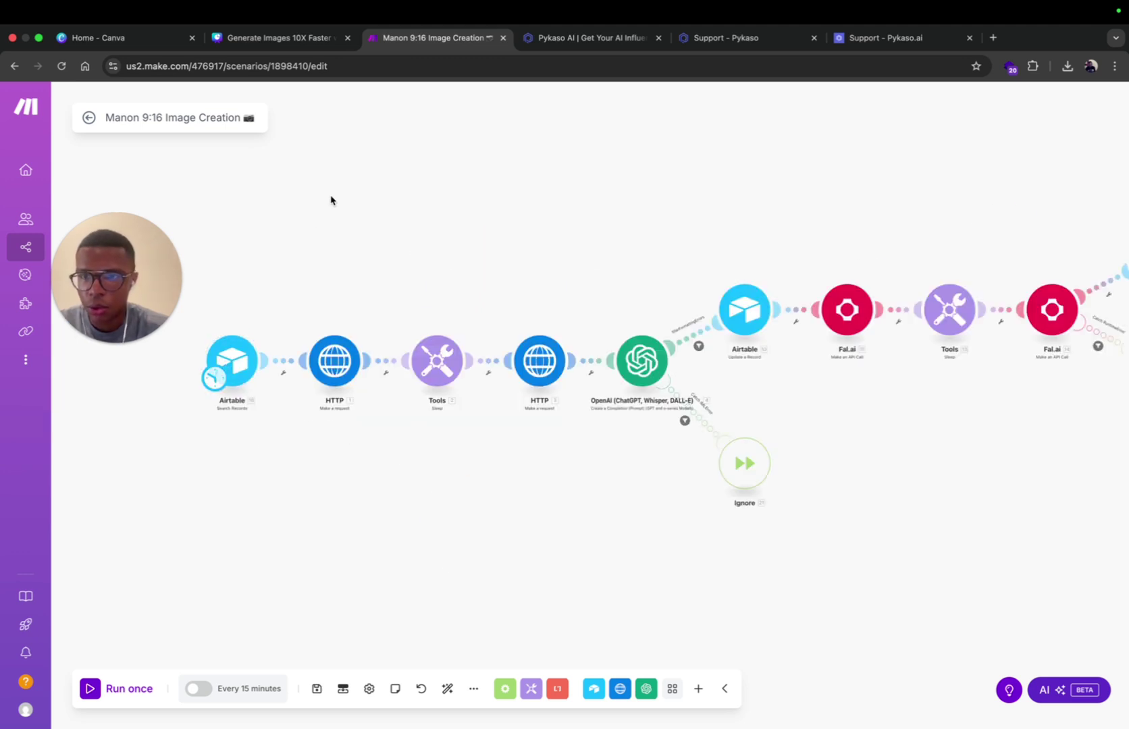
key("super+t")
type("airtable.com")
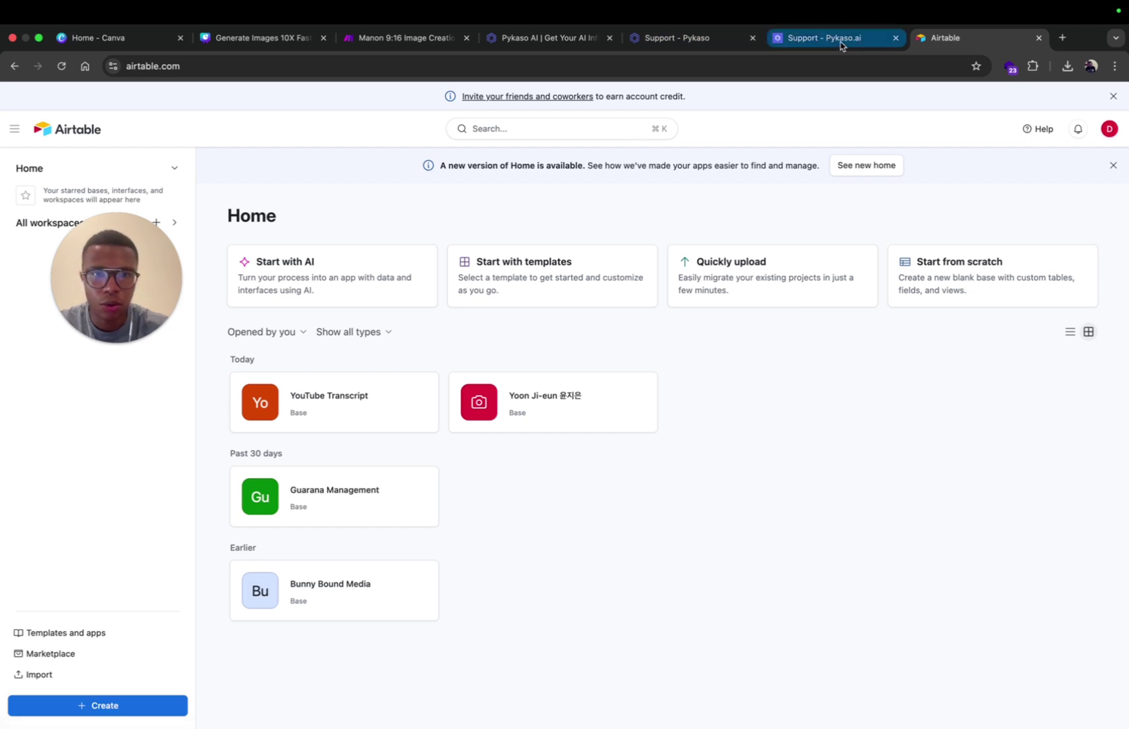
left_click(401, 37)
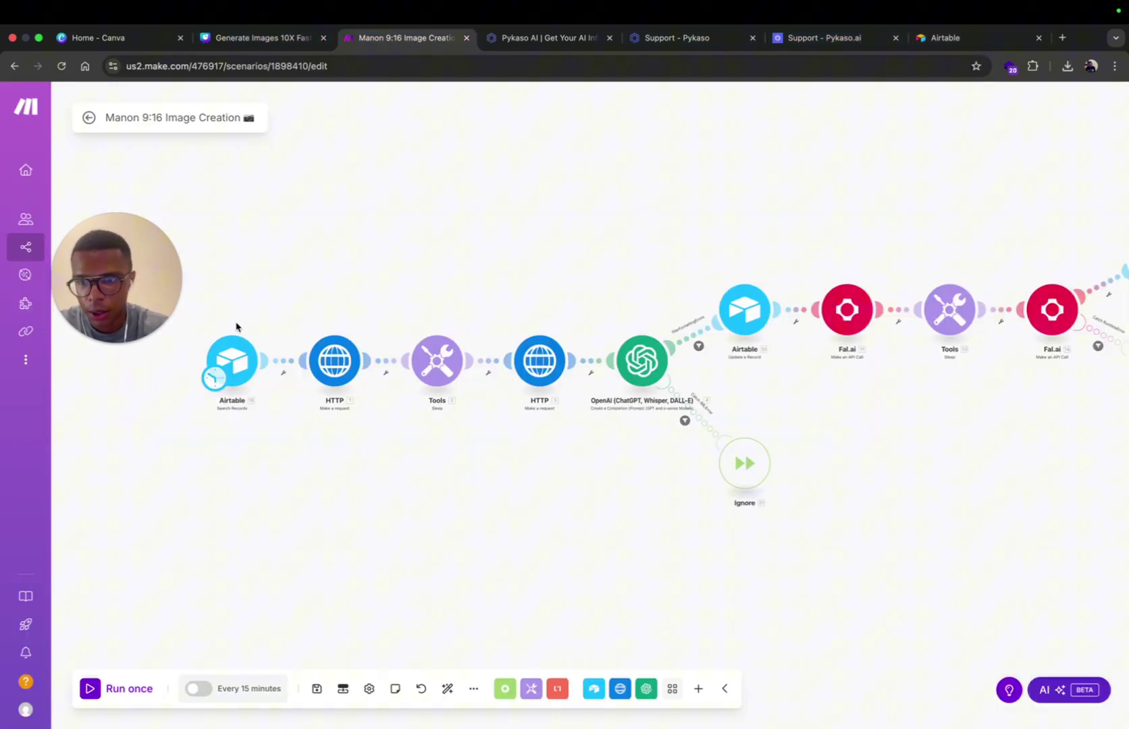
scroll(214, 385, "up", 5)
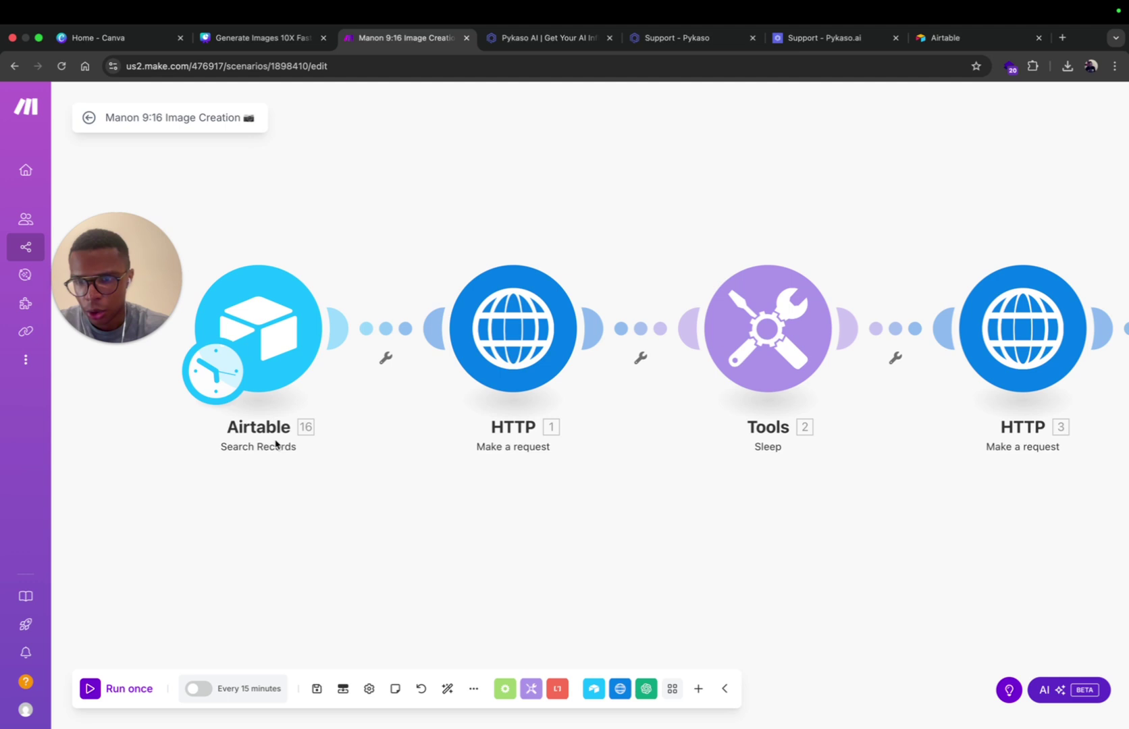
left_click(952, 38)
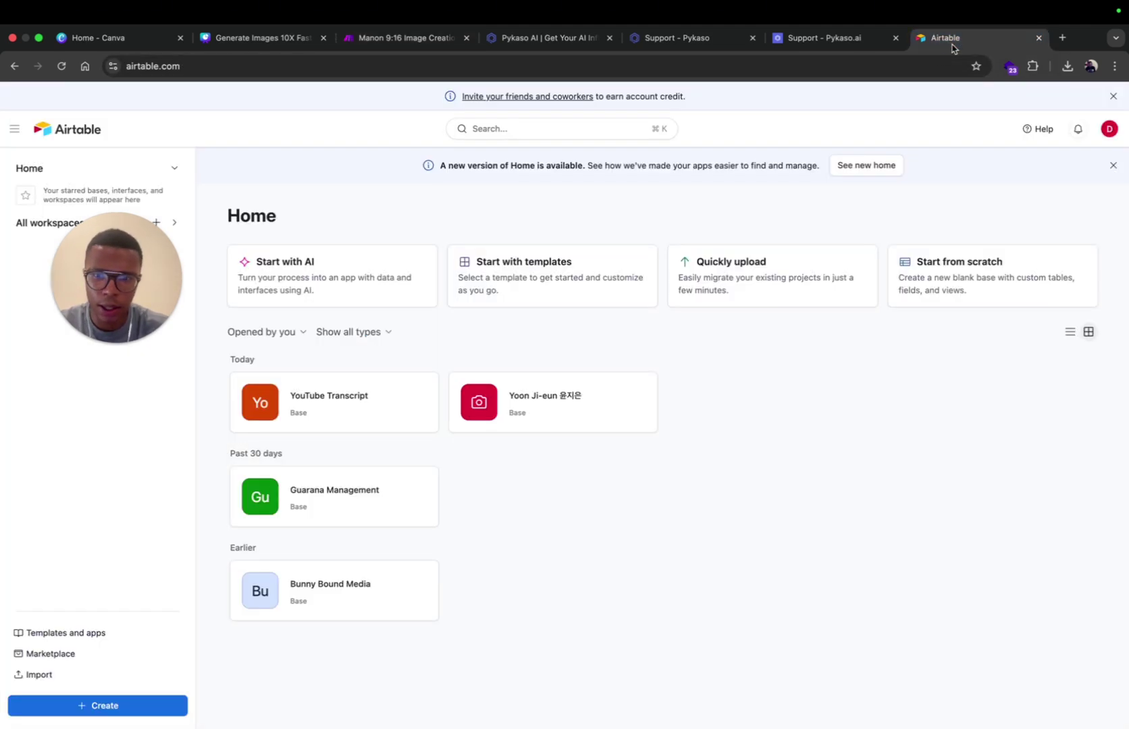
mouse_move(334, 403)
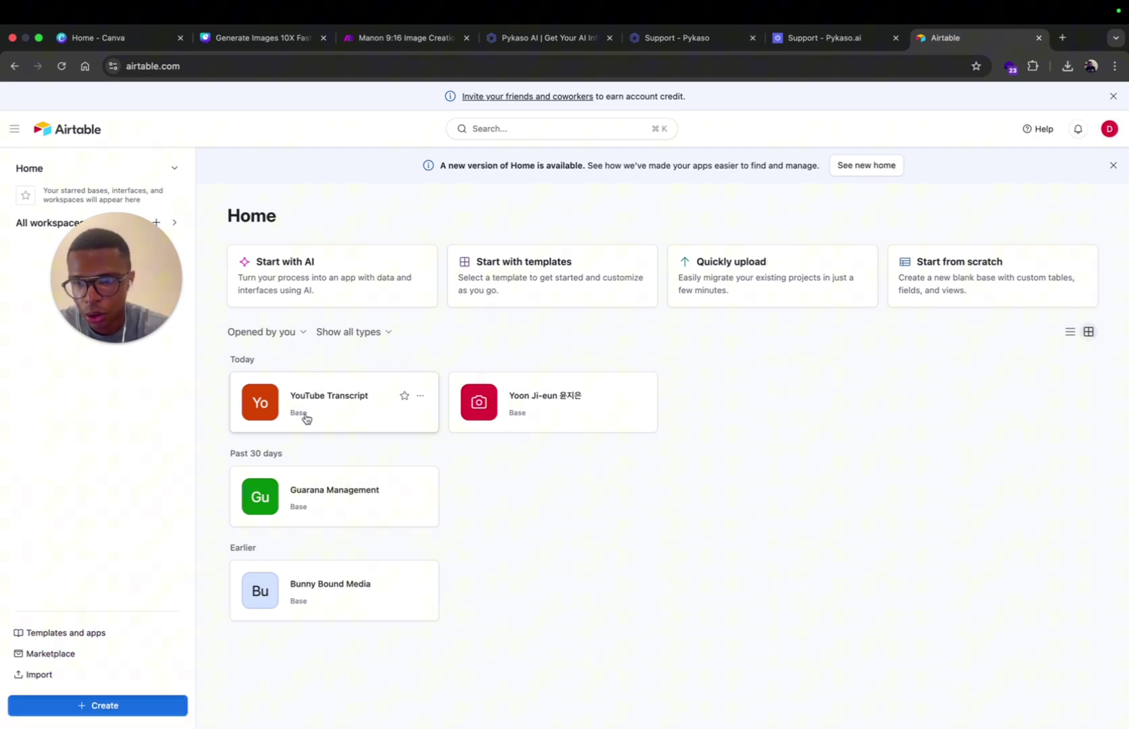
left_click(534, 397)
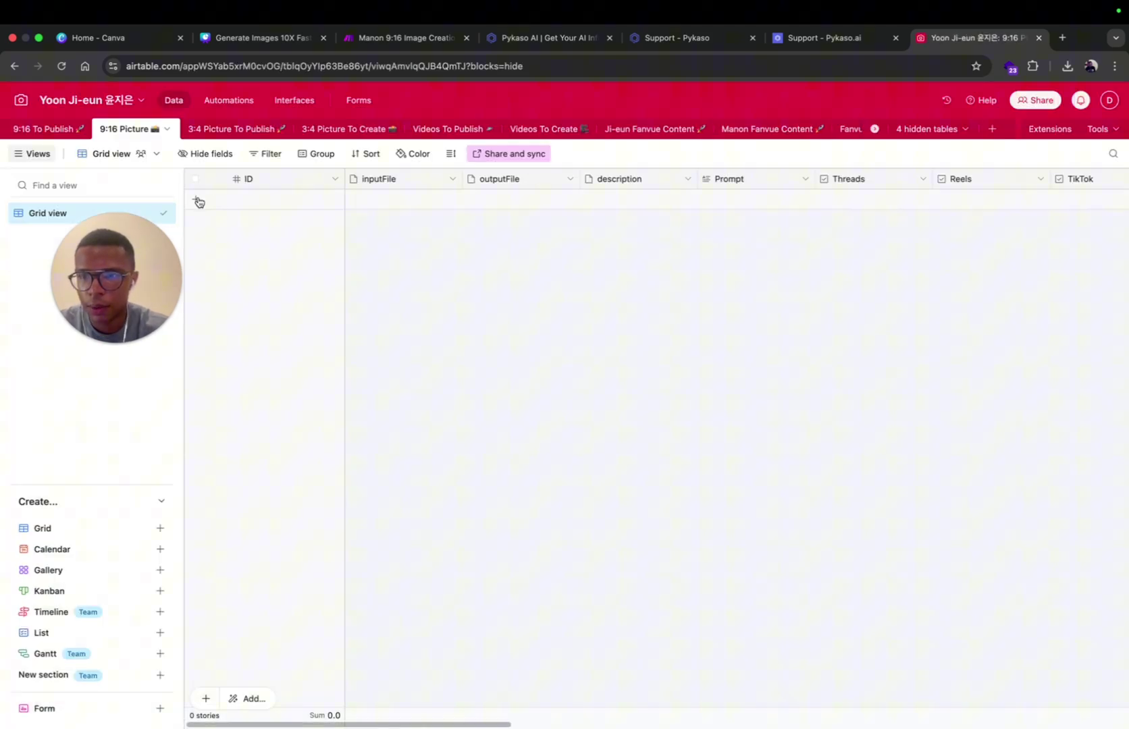
left_click(196, 200)
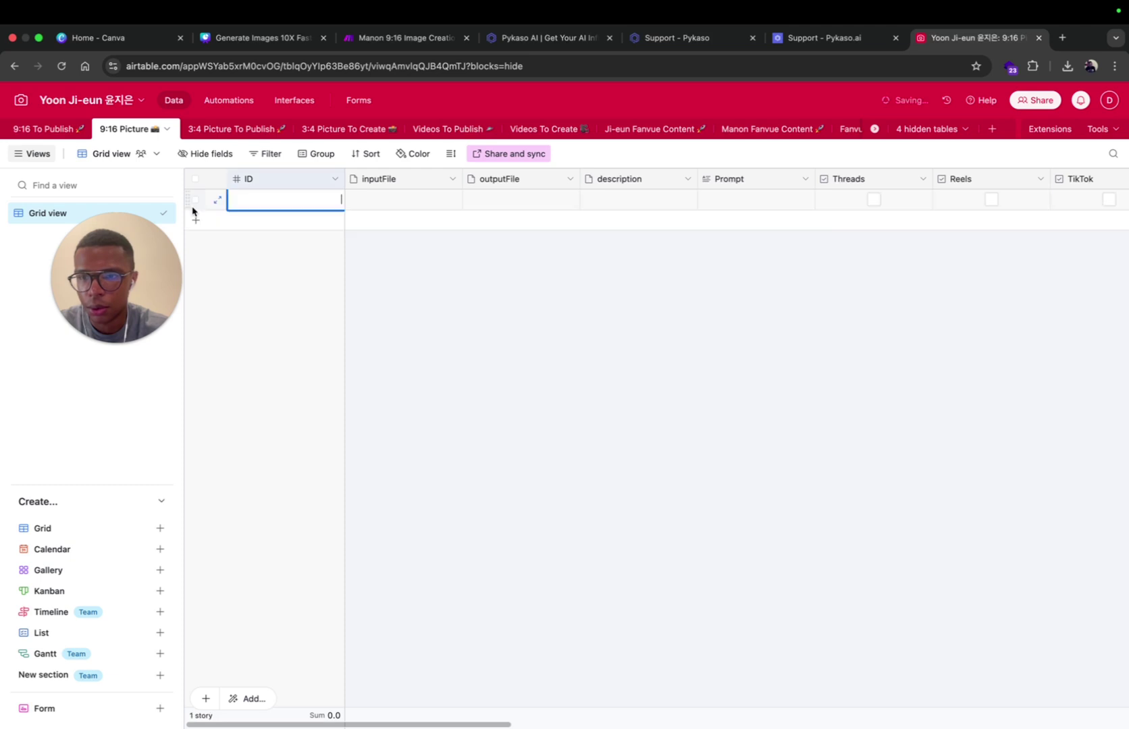
left_click(196, 221)
left_click(196, 242)
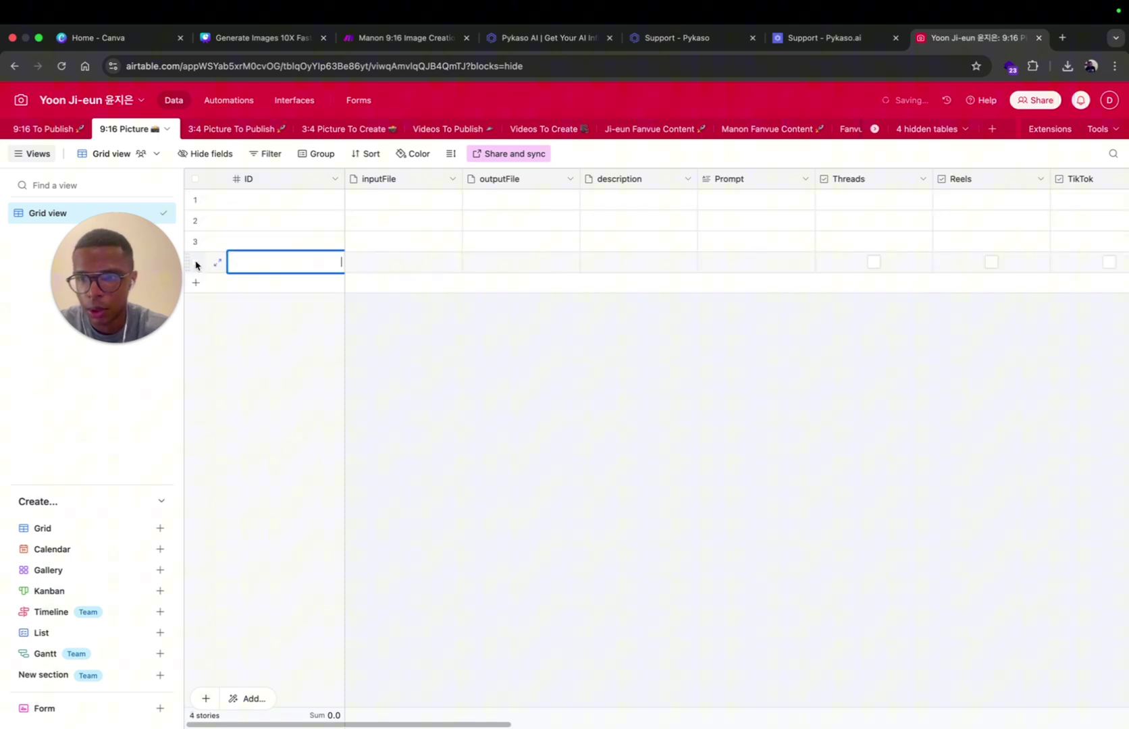
left_click(196, 282)
left_click(196, 325)
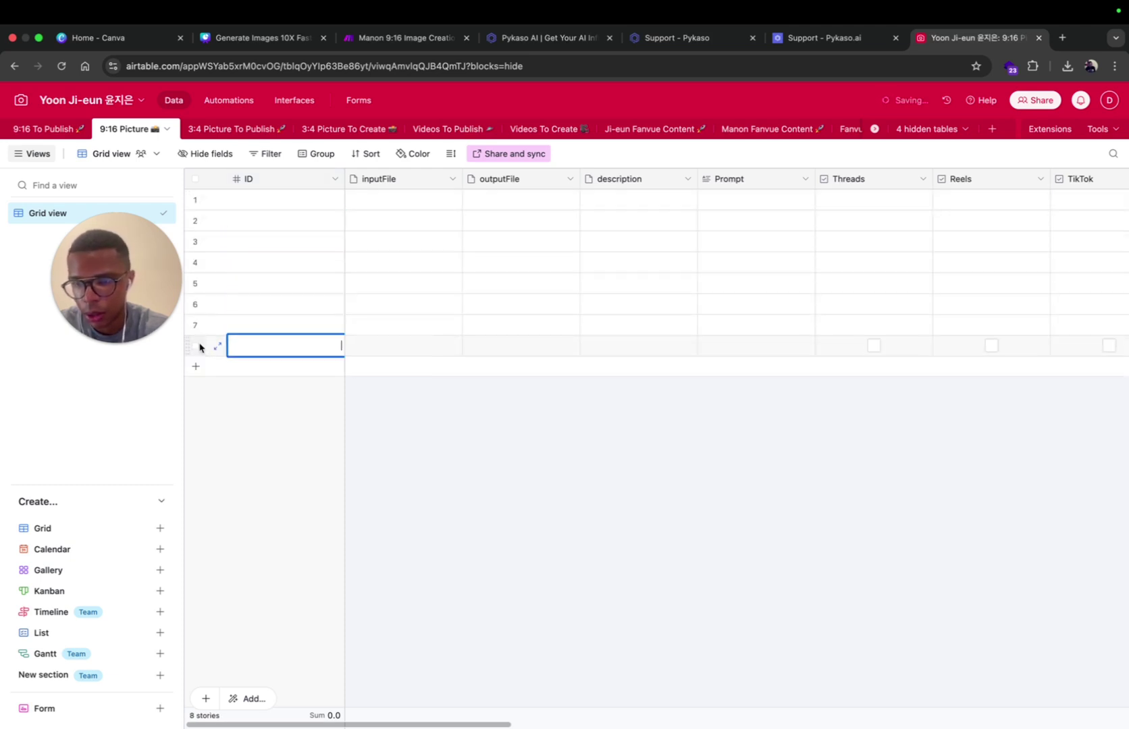
left_click(196, 367)
left_click(196, 393)
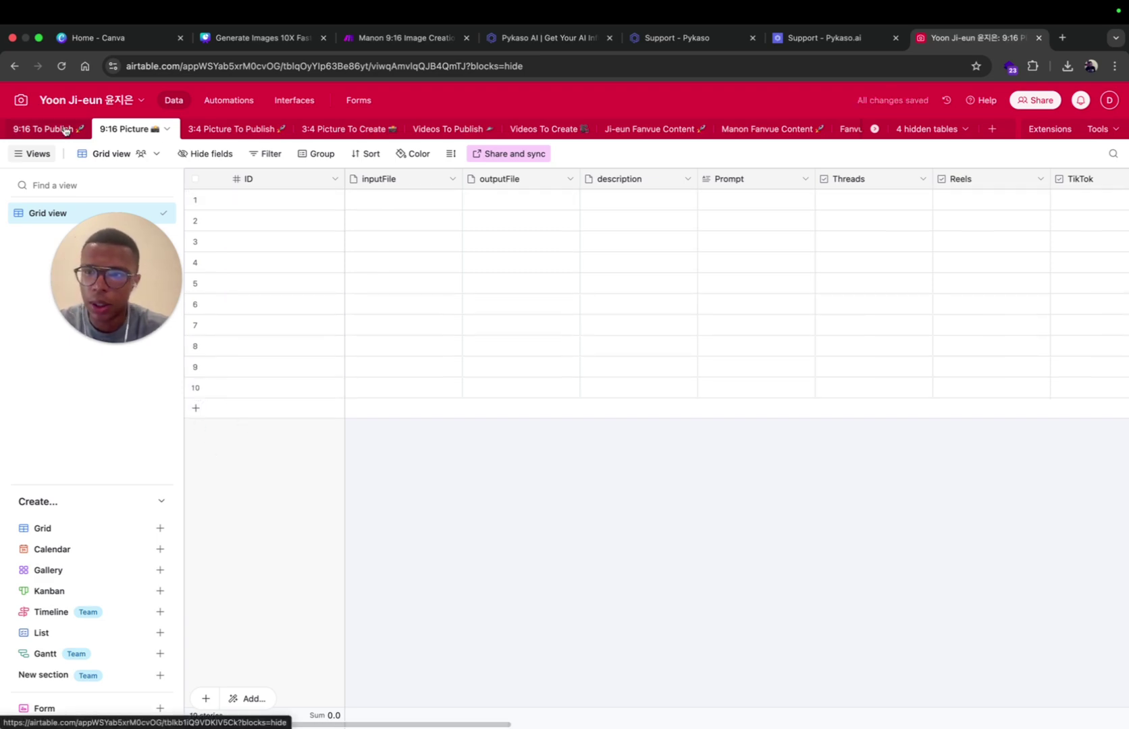
left_click(44, 129)
scroll(386, 339, "down", 2)
scroll(386, 338, "down", 3)
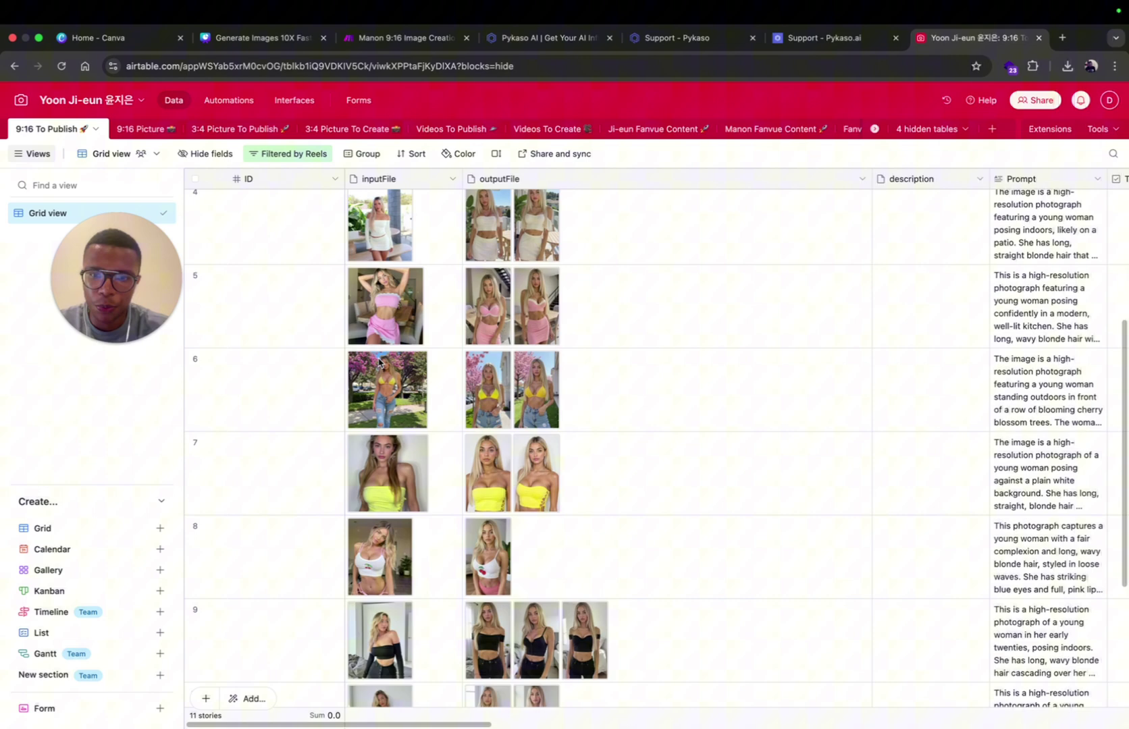
scroll(380, 361, "down", 3)
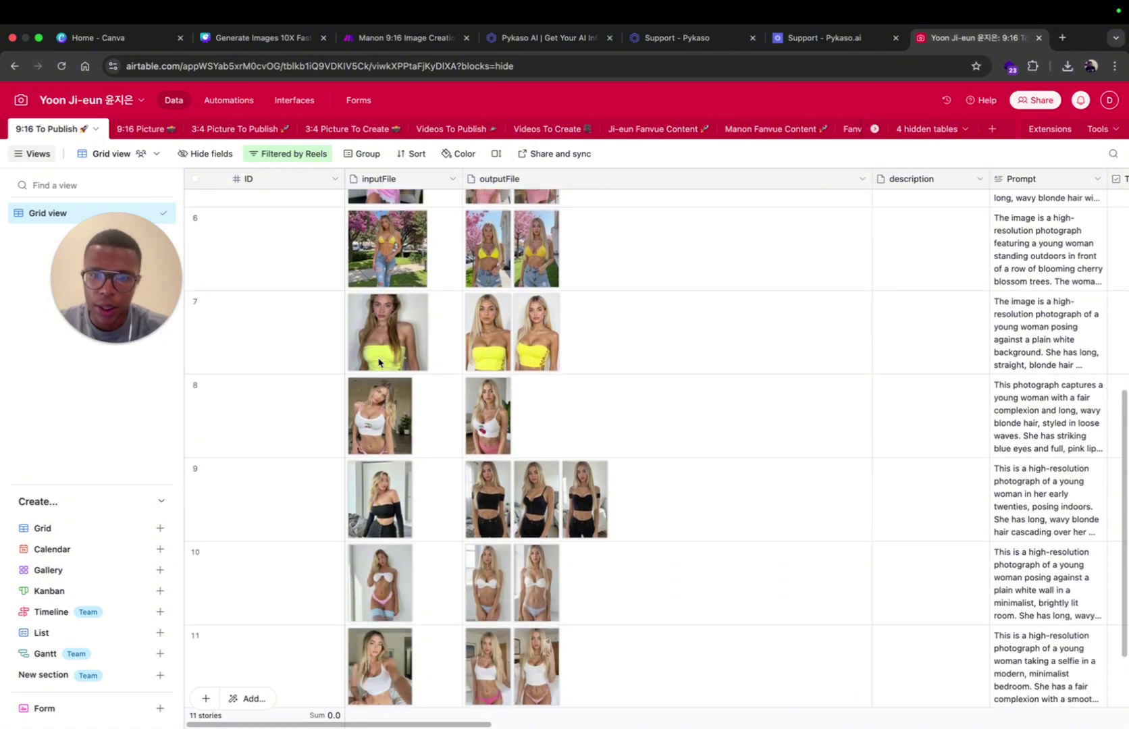
scroll(379, 361, "down", 2)
scroll(379, 361, "up", 8)
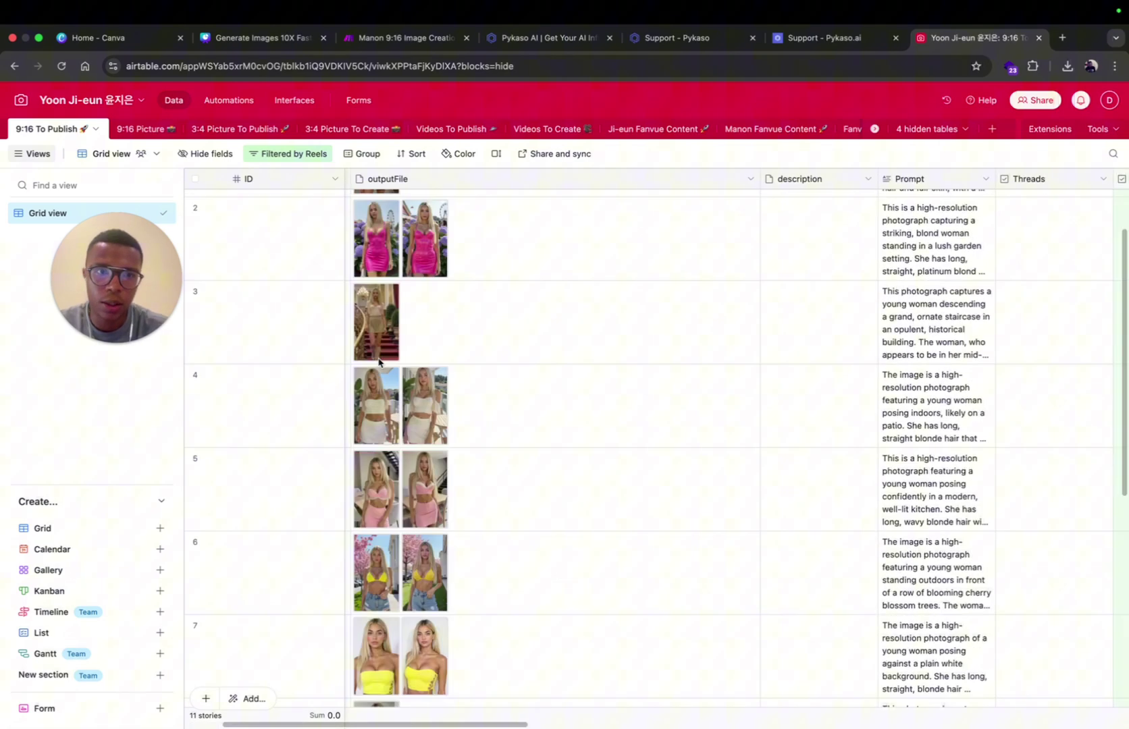
Download the red-dress and red-shorts photos from the Instagram profile, then open the Big Ben post
left_click(1062, 37)
scroll(572, 304, "down", 5)
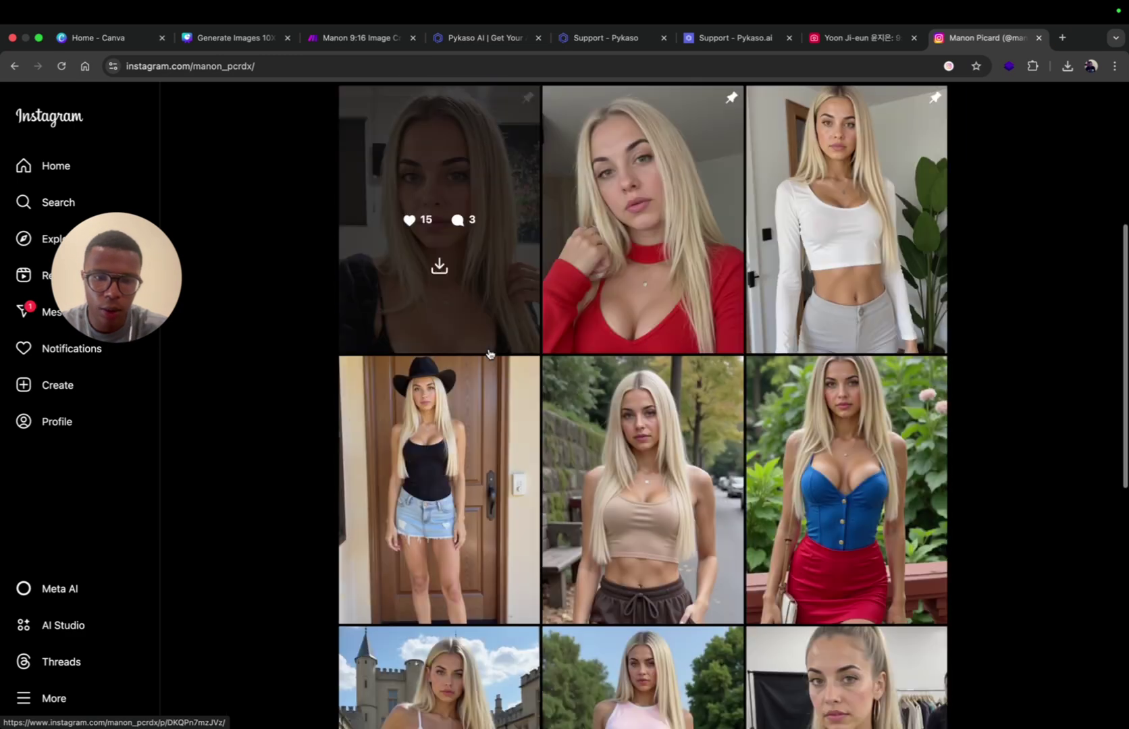
scroll(617, 305, "up", 2)
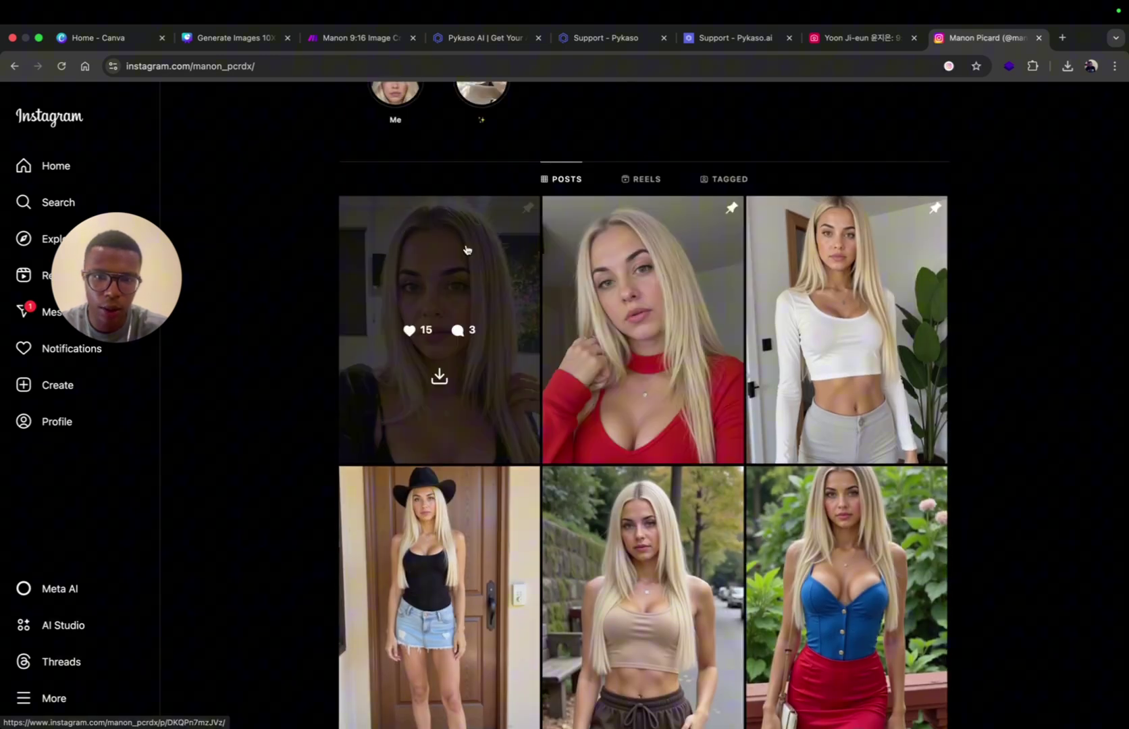
scroll(821, 250, "down", 4)
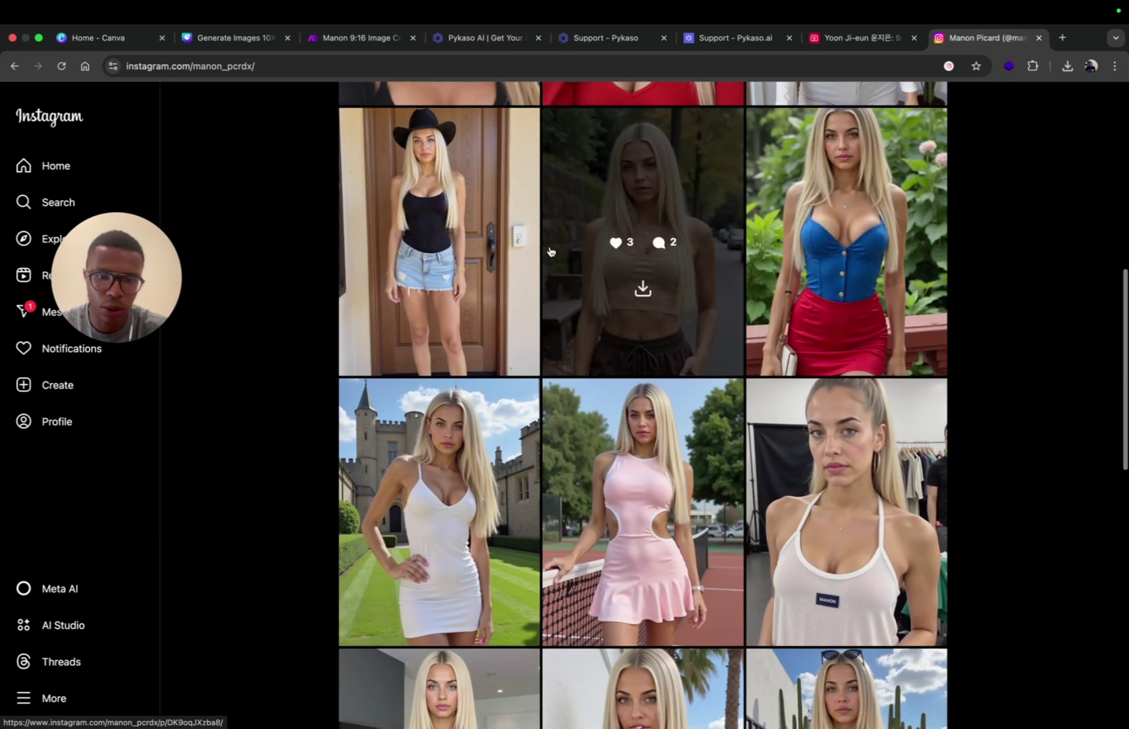
scroll(617, 264, "down", 4)
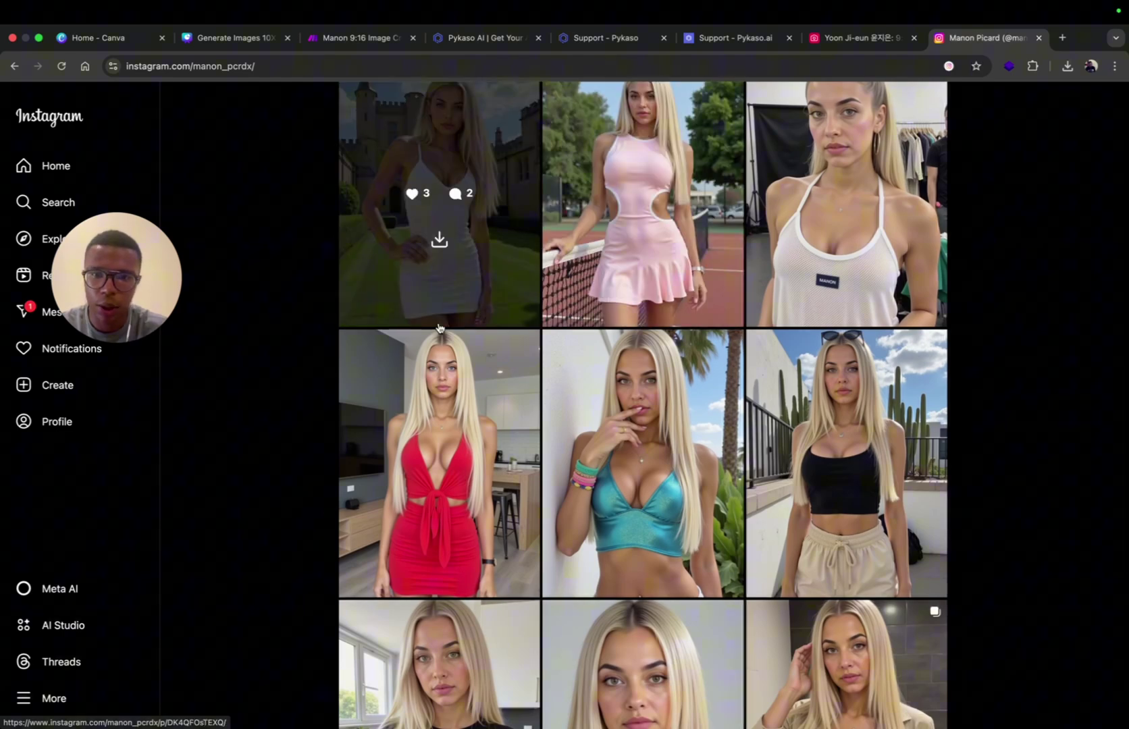
scroll(443, 376, "up", 3)
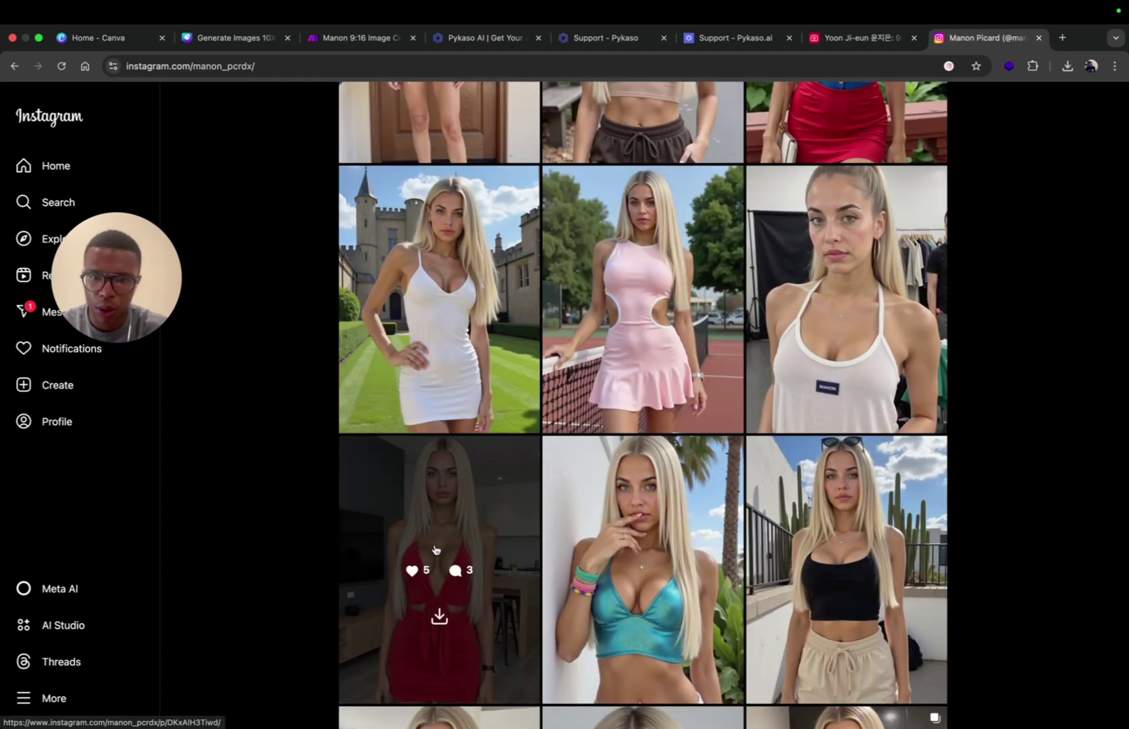
left_click(439, 618)
scroll(671, 460, "down", 5)
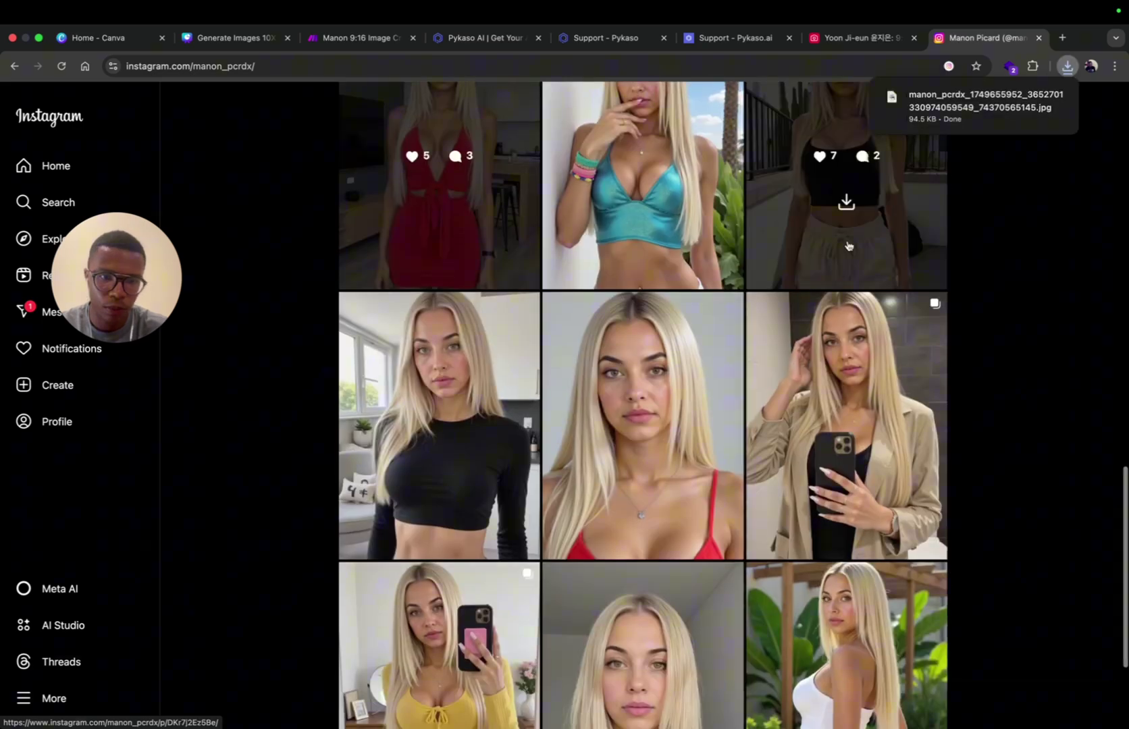
scroll(645, 379, "down", 5)
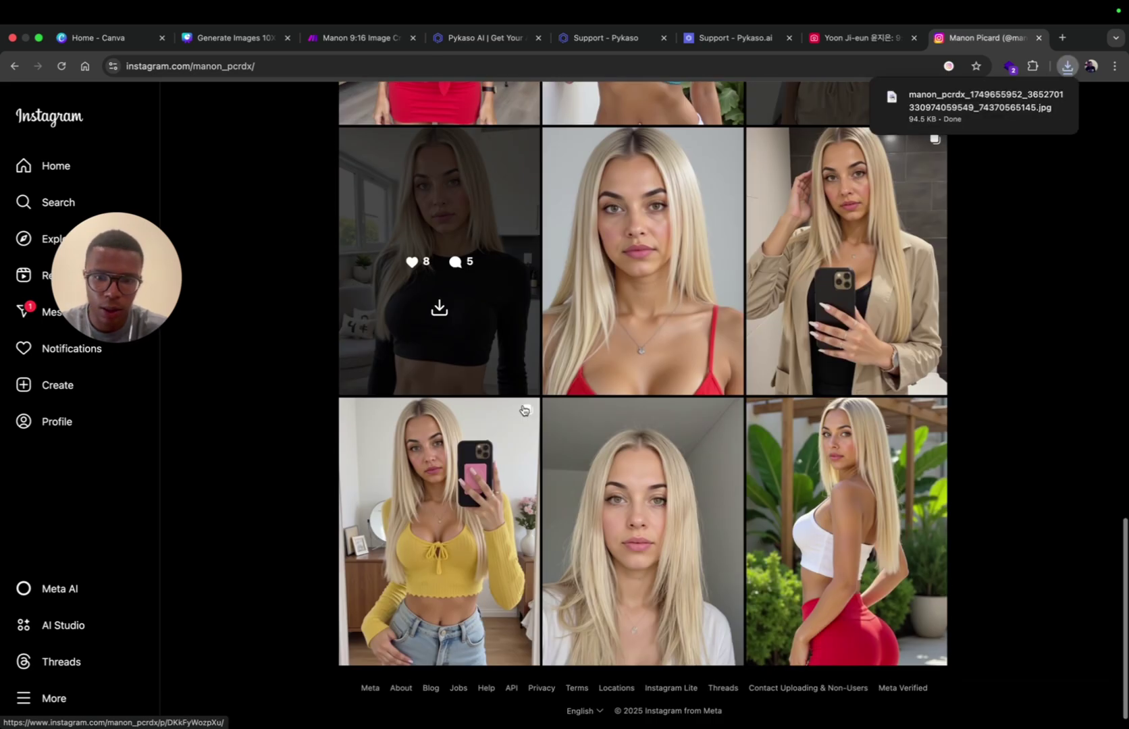
scroll(670, 424, "down", 3)
mouse_move(846, 532)
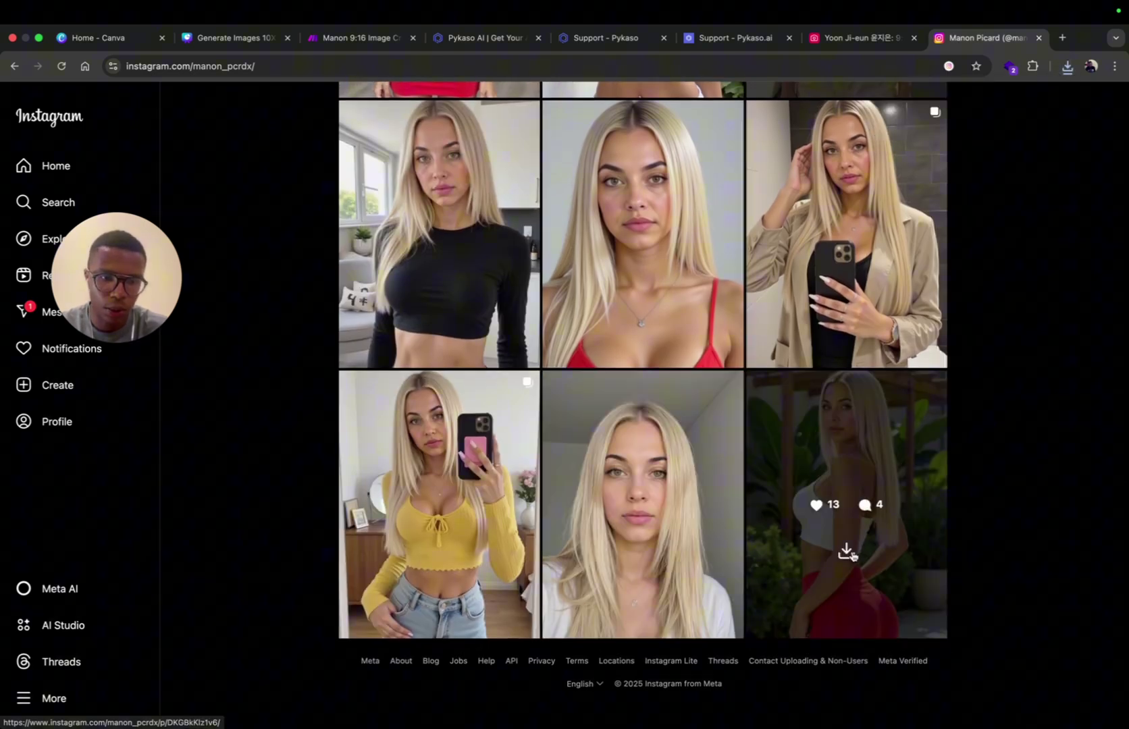
left_click(847, 552)
scroll(557, 392, "up", 8)
scroll(557, 392, "up", 5)
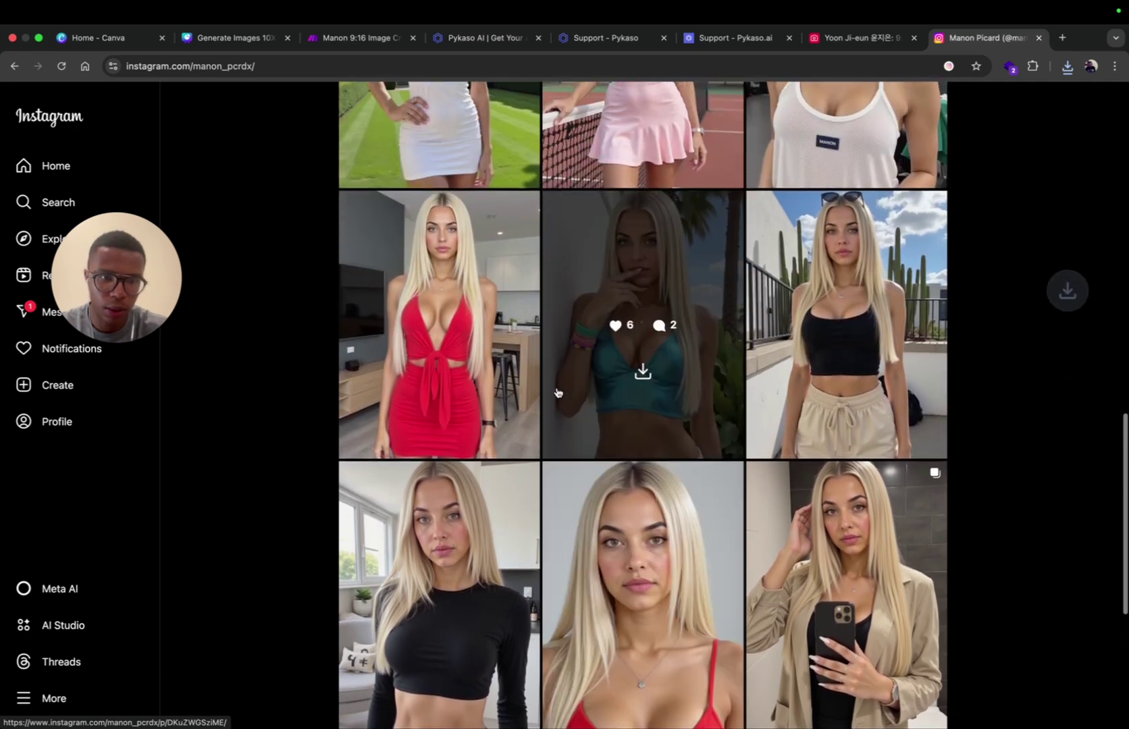
scroll(558, 392, "up", 3)
scroll(558, 392, "up", 3)
scroll(529, 379, "up", 6)
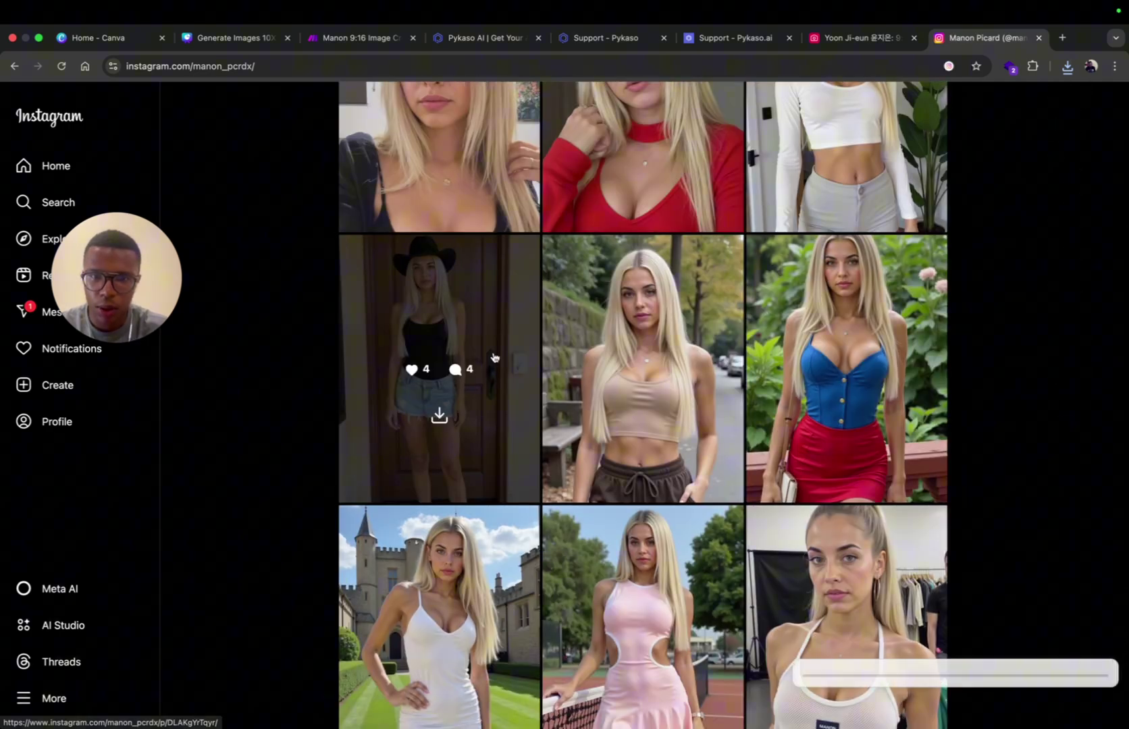
scroll(494, 357, "up", 5)
scroll(468, 345, "up", 5)
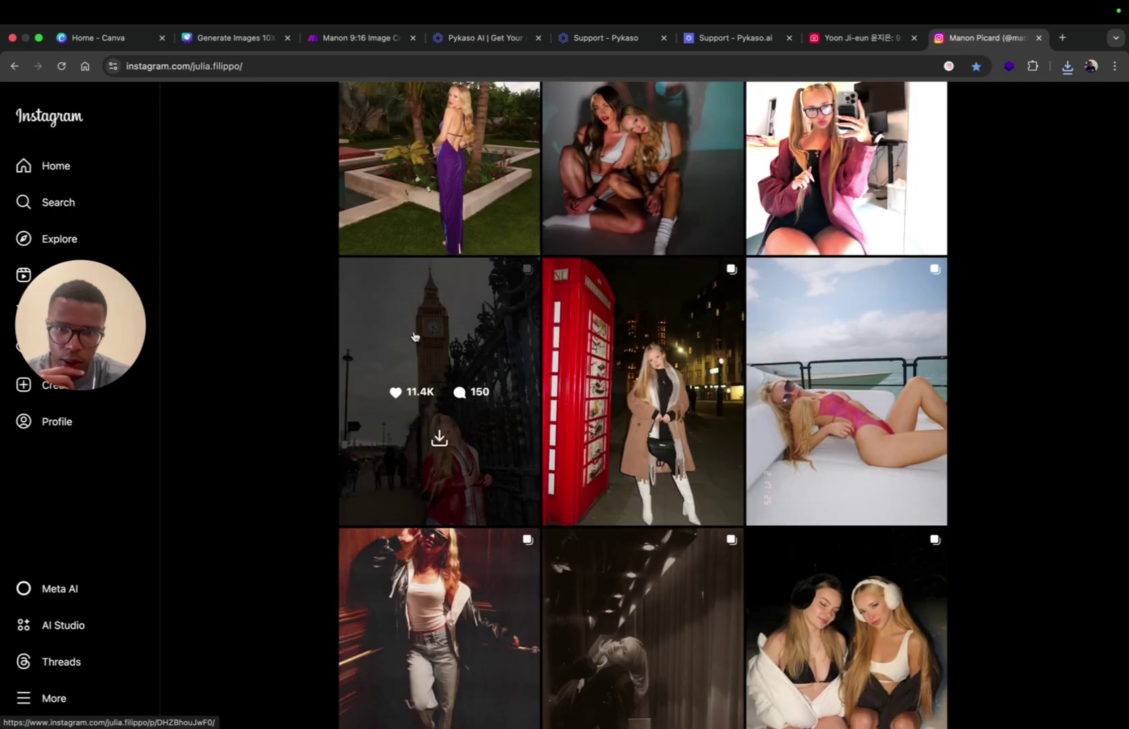
left_click(415, 336)
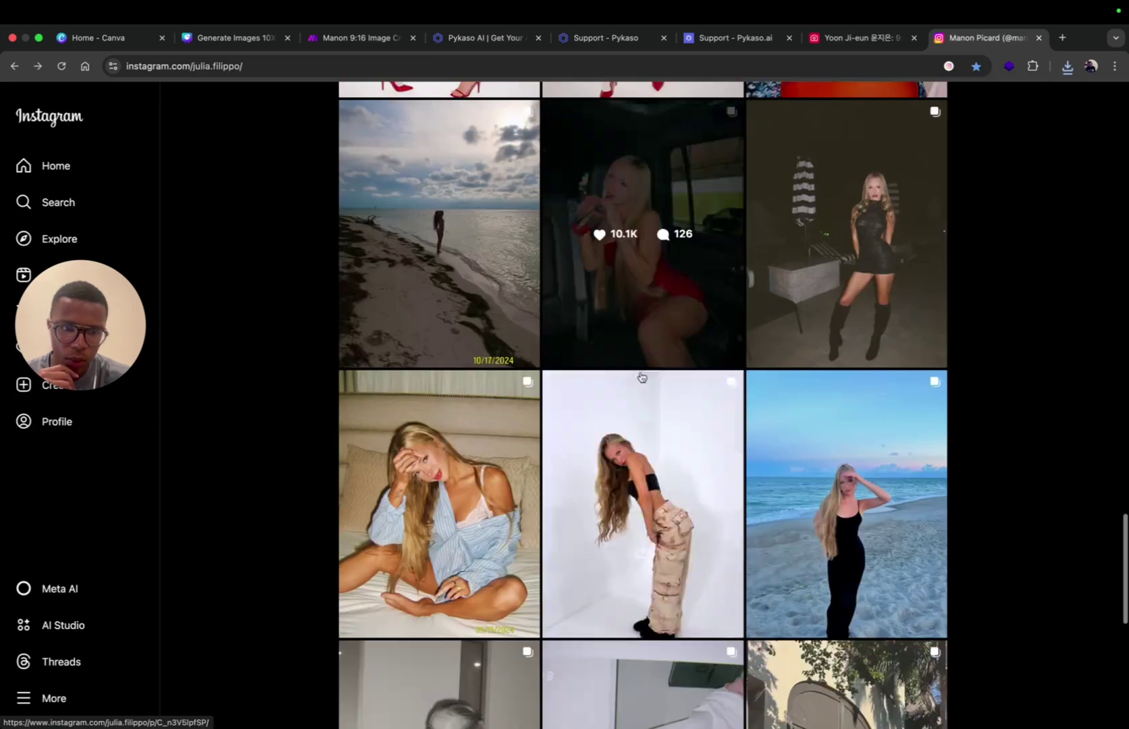
scroll(688, 327, "down", 3)
scroll(688, 327, "down", 4)
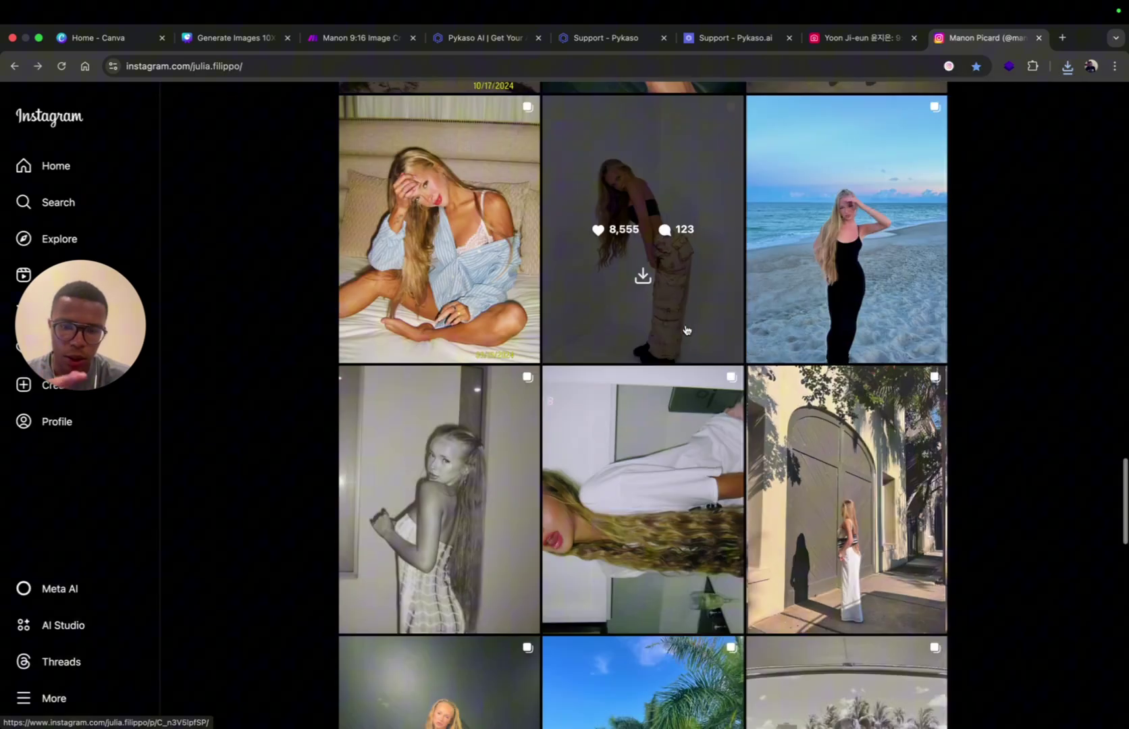
scroll(688, 329, "down", 4)
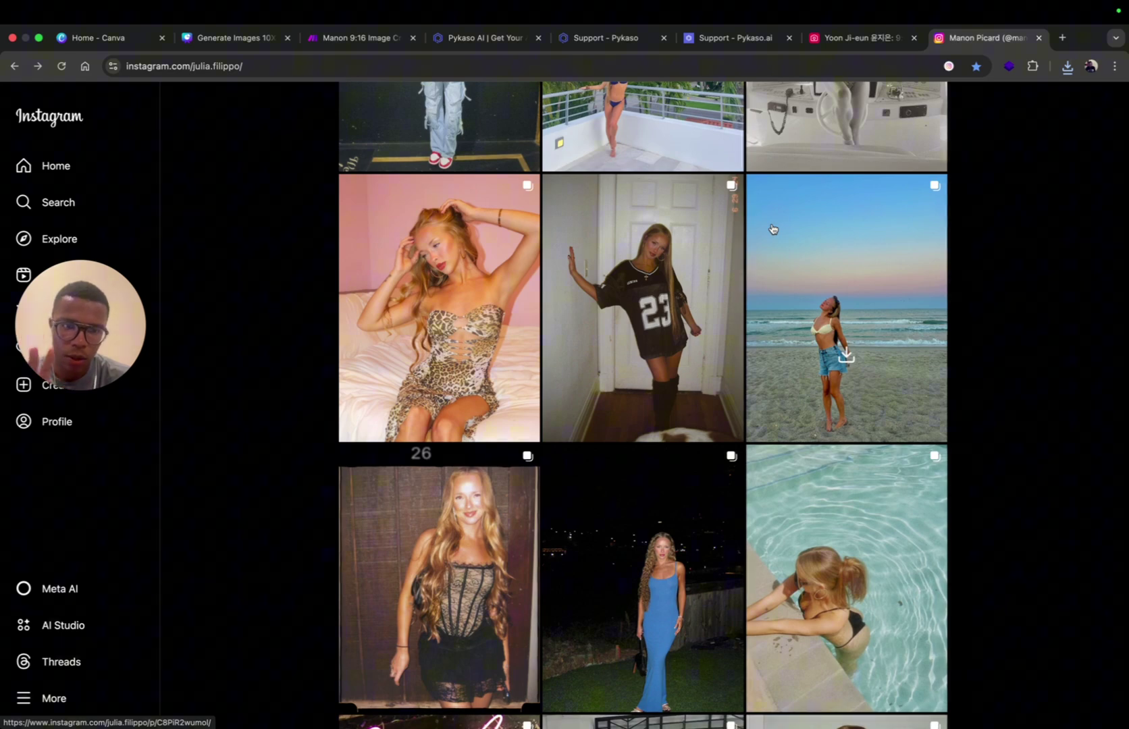
Download the last sunset photo from the beach carousel post
left_click(817, 210)
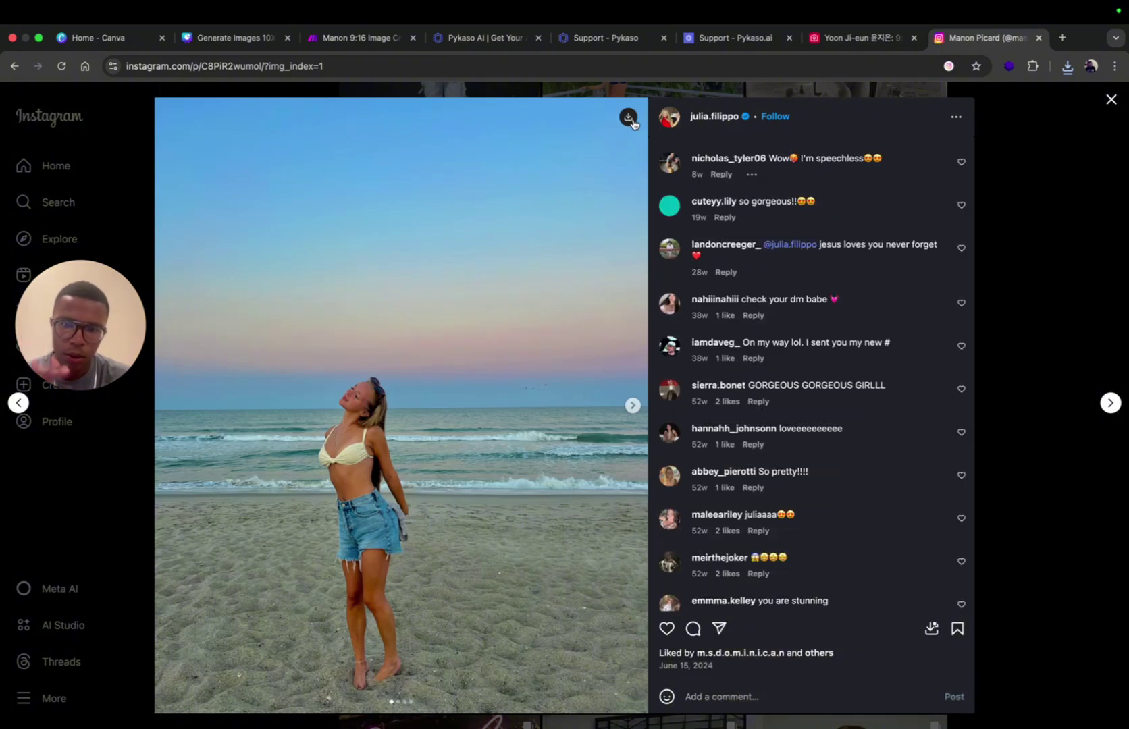
left_click(633, 405)
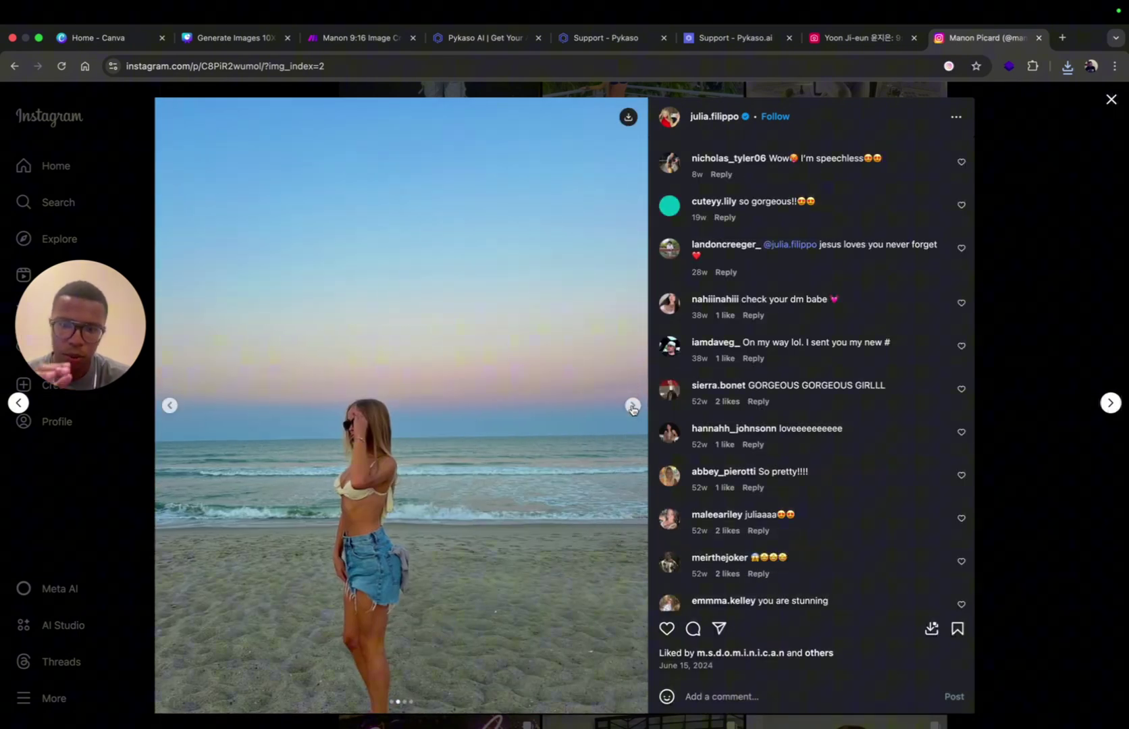
left_click(633, 405)
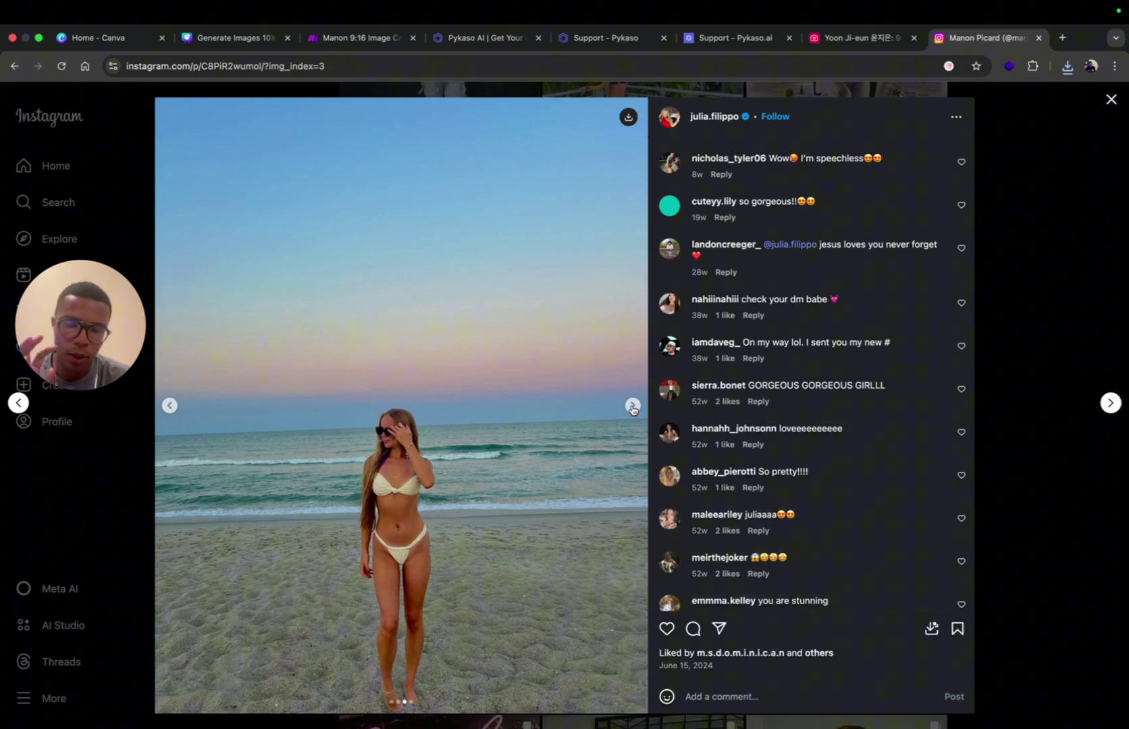
left_click(632, 408)
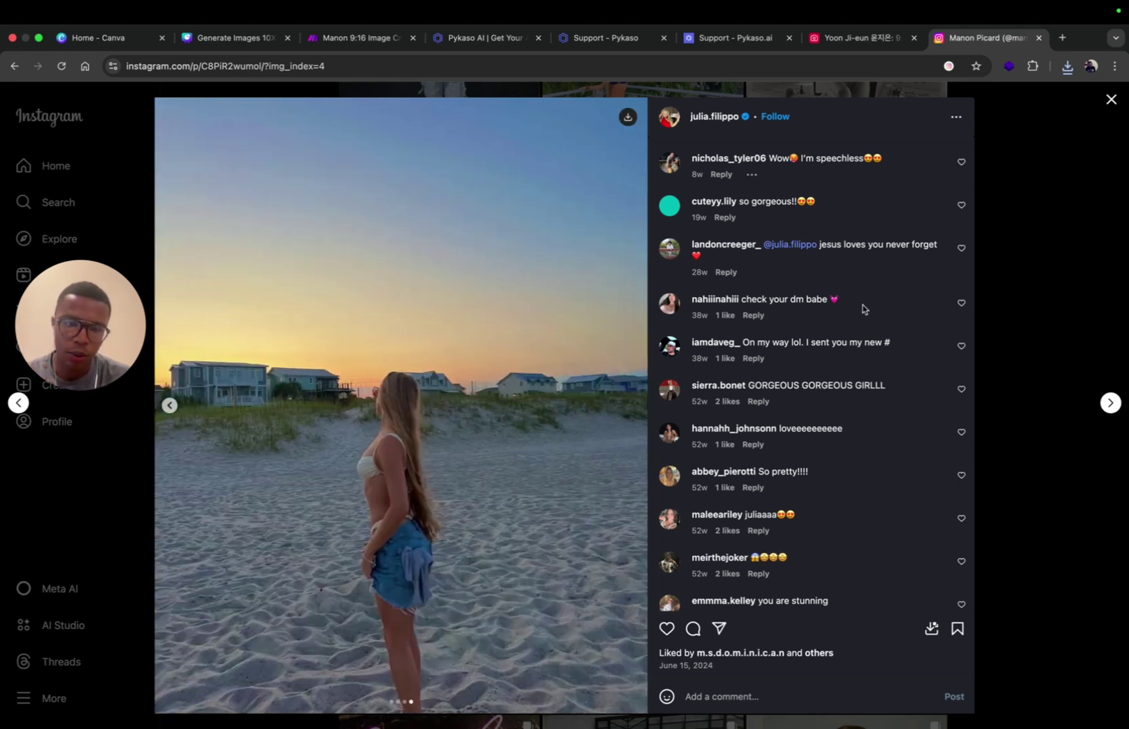
left_click(627, 117)
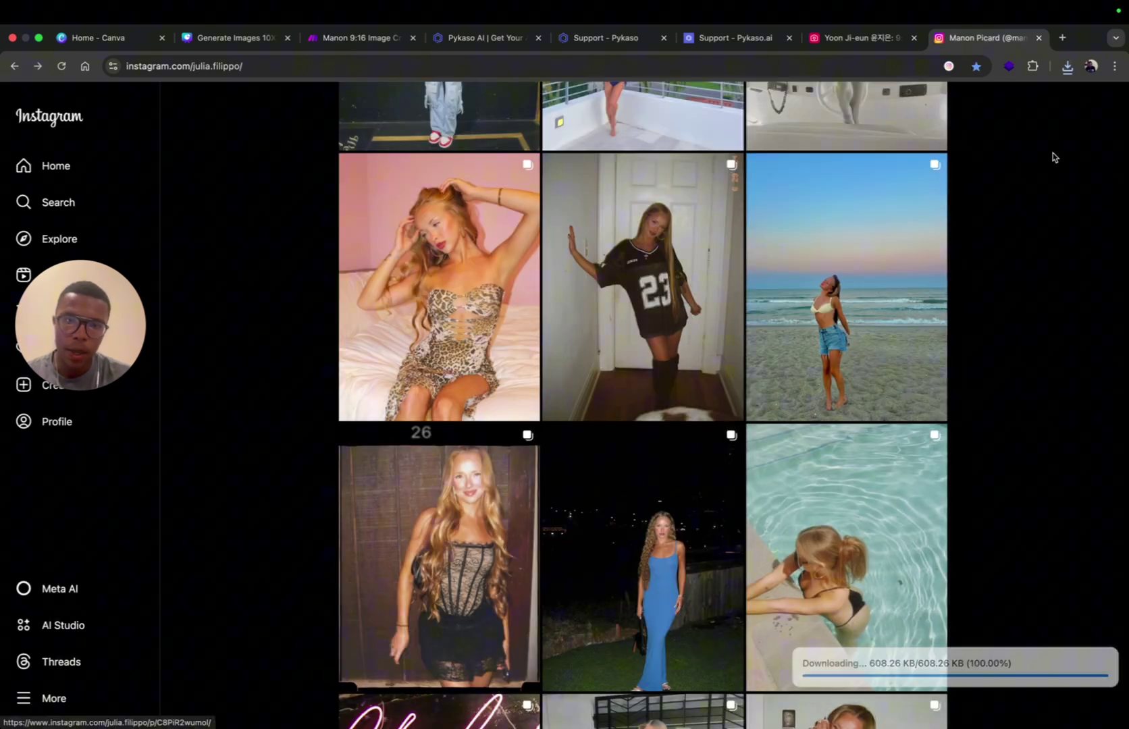
Look over the 9:16 image creation scenario, then open Airtable's 9:16 Picture table
left_click(878, 37)
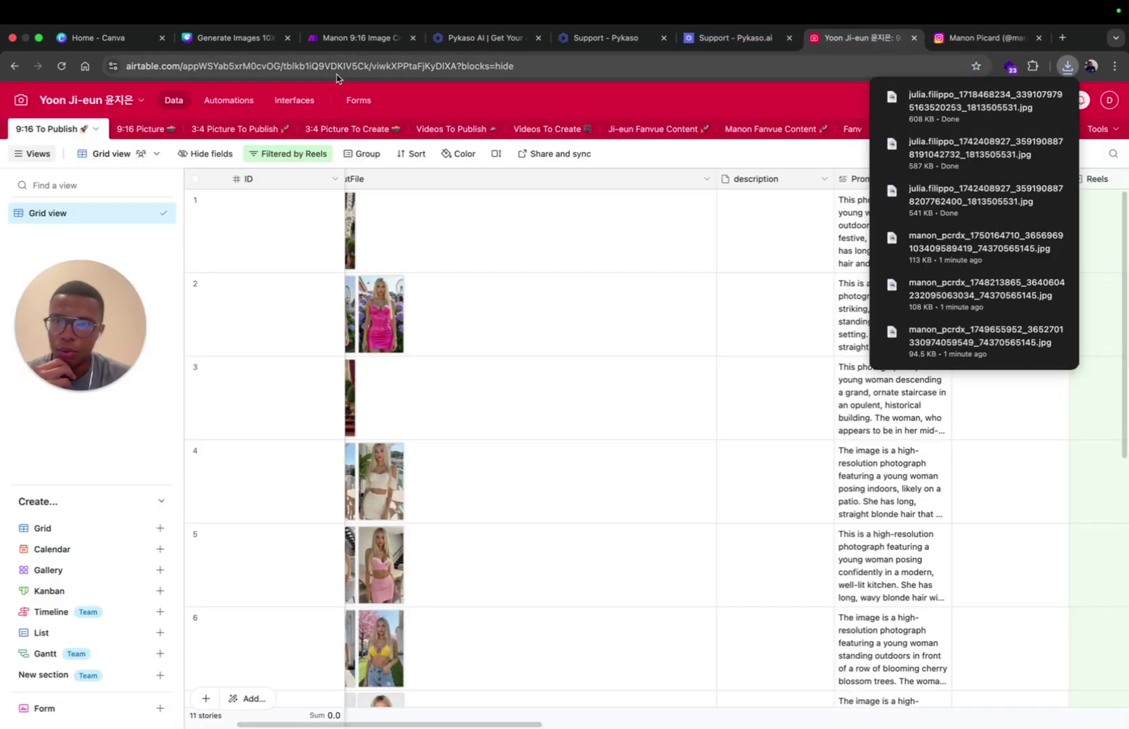
left_click(358, 38)
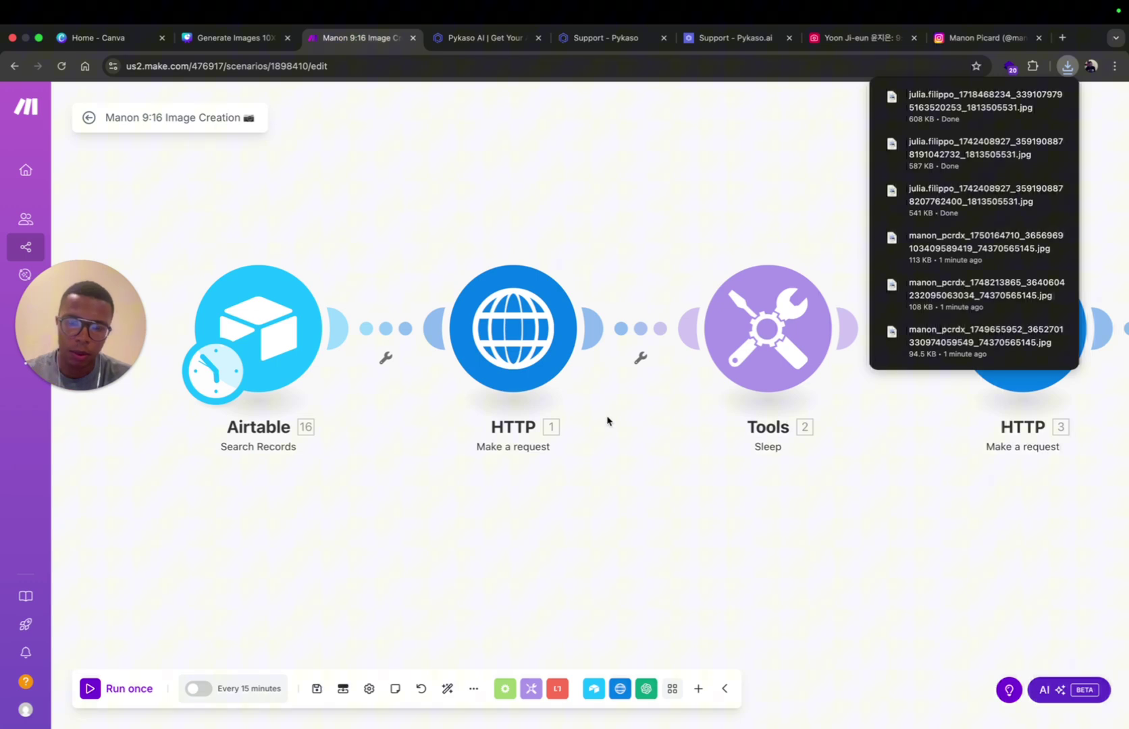
scroll(609, 422, "down", 8)
scroll(679, 407, "up", 8)
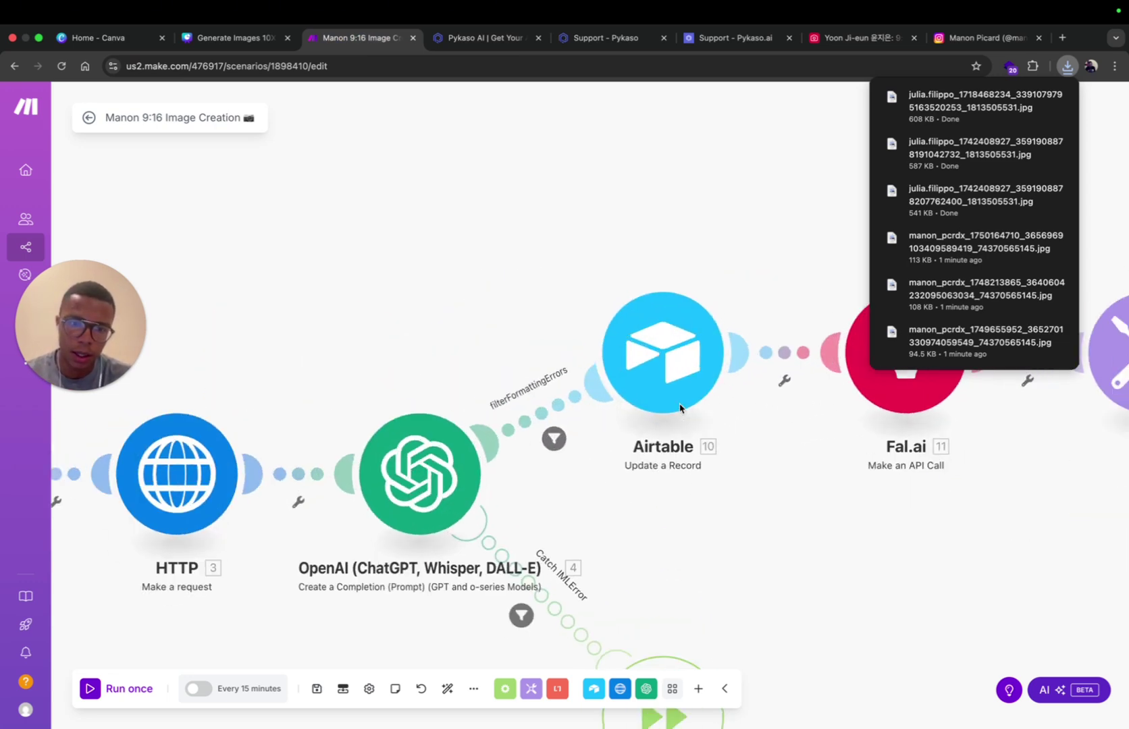
scroll(679, 408, "down", 8)
scroll(679, 408, "up", 8)
scroll(680, 408, "down", 3)
scroll(679, 408, "down", 5)
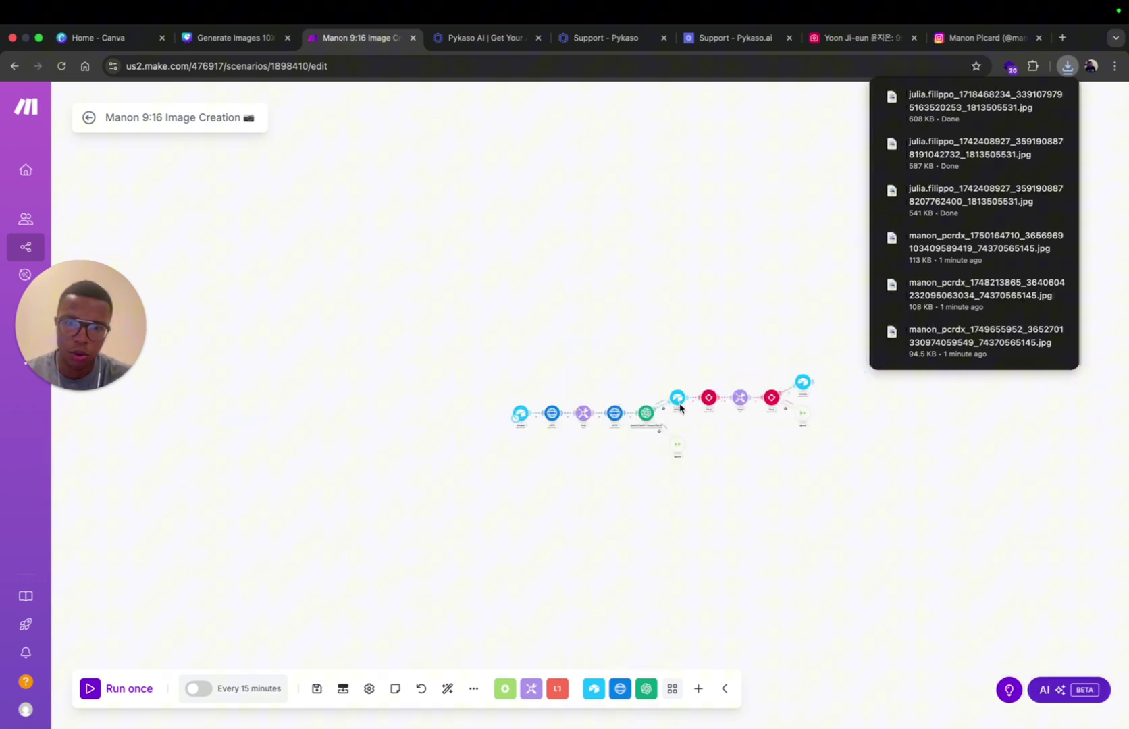
scroll(679, 408, "up", 3)
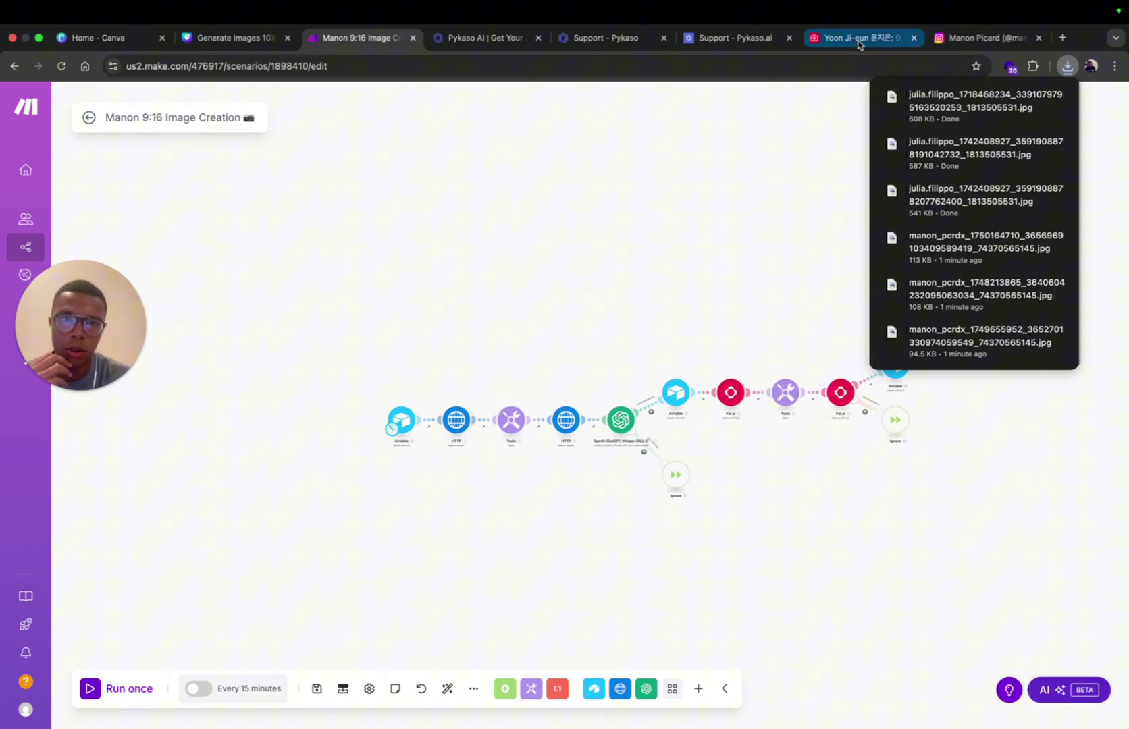
left_click(860, 37)
left_click(141, 129)
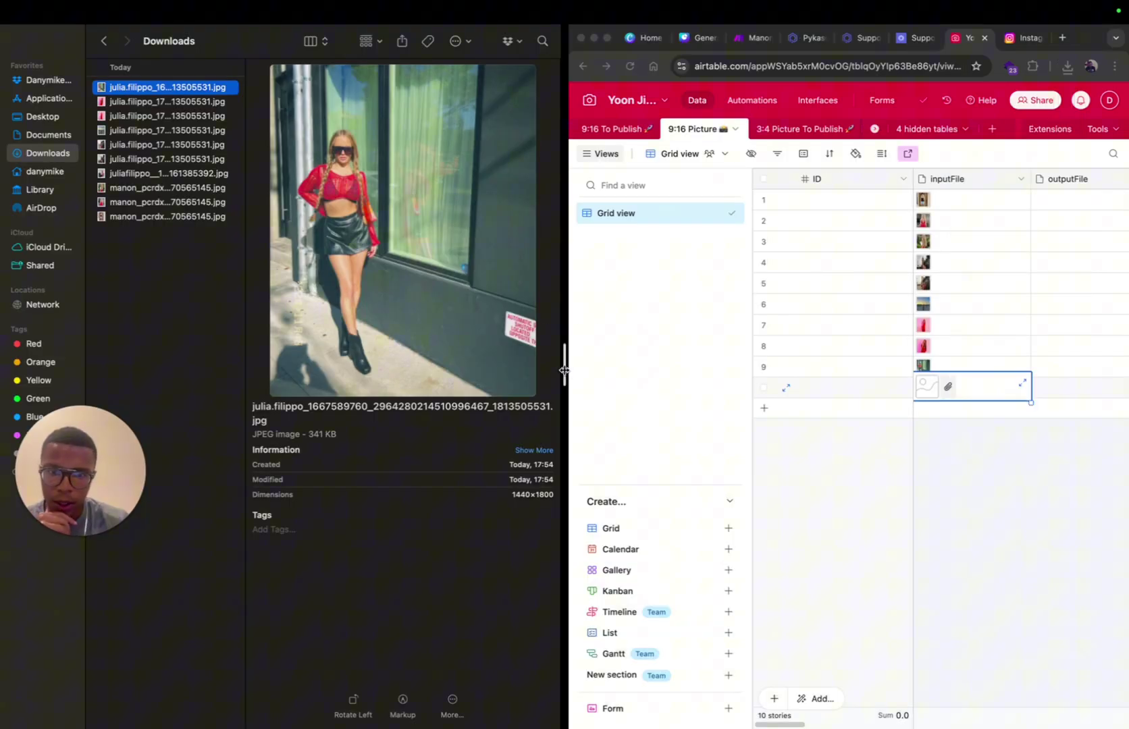
Put the downloaded jpgs into the inputFile cells, check them, and close the Downloads window
left_click_drag(567, 373, 462, 375)
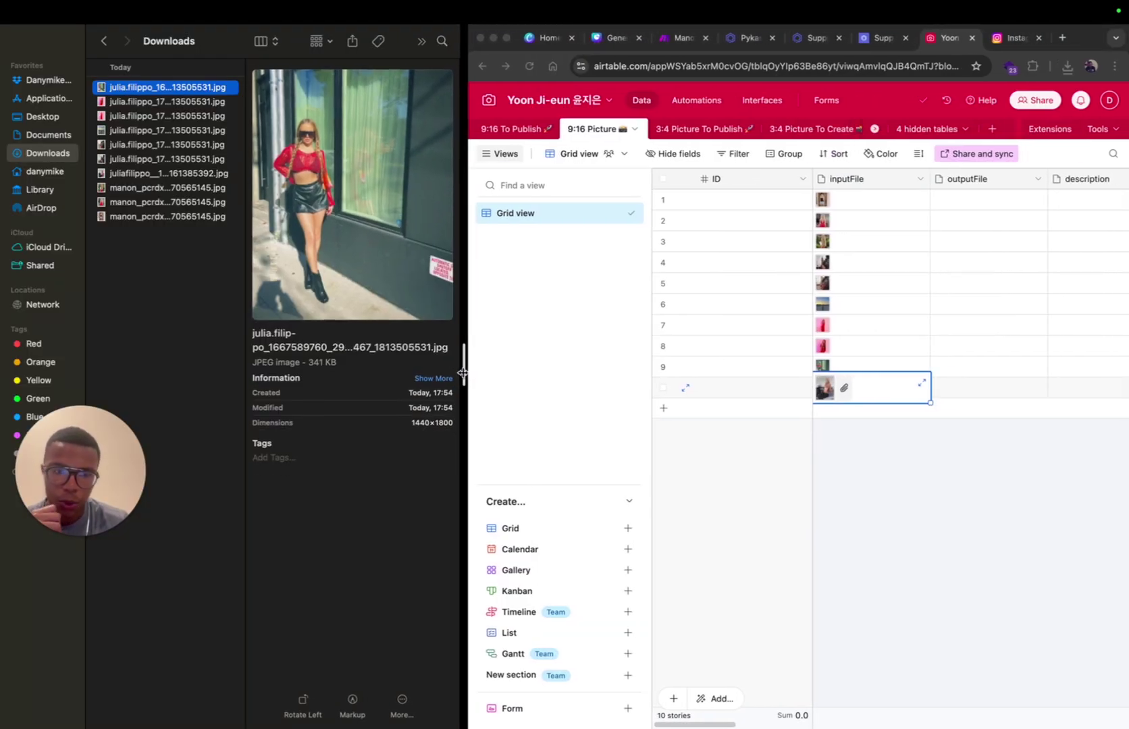
left_click(867, 206)
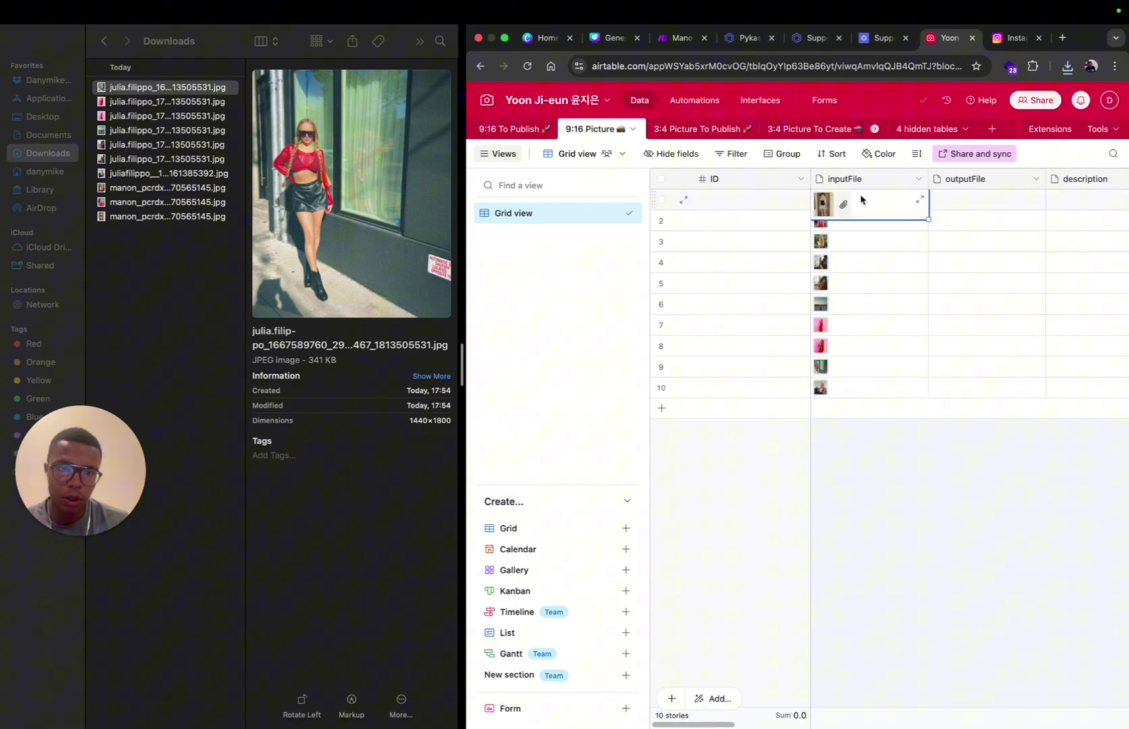
left_click(863, 239)
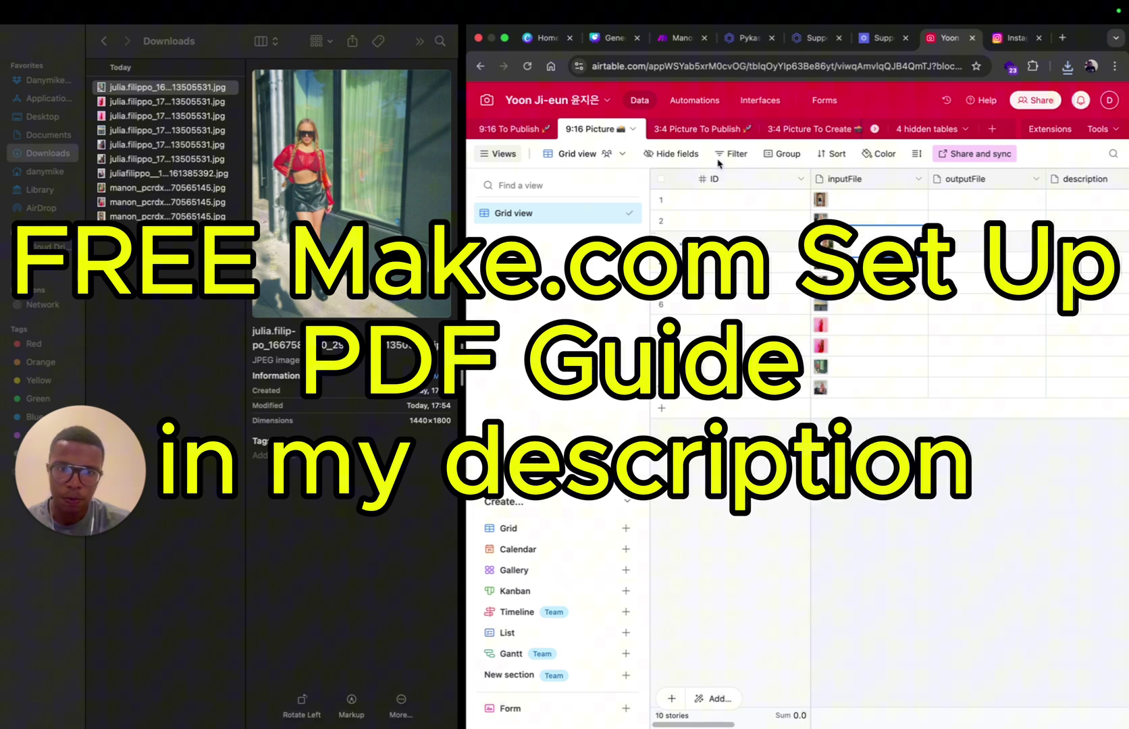
left_click(14, 49)
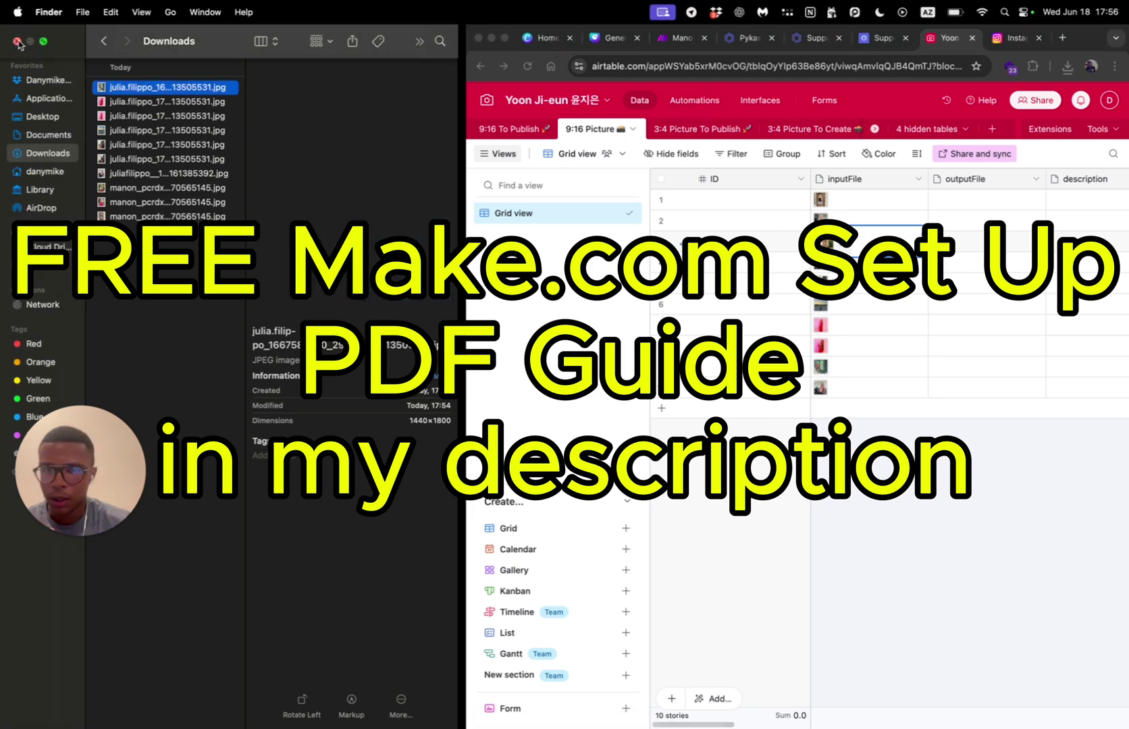
left_click(14, 43)
left_click(362, 37)
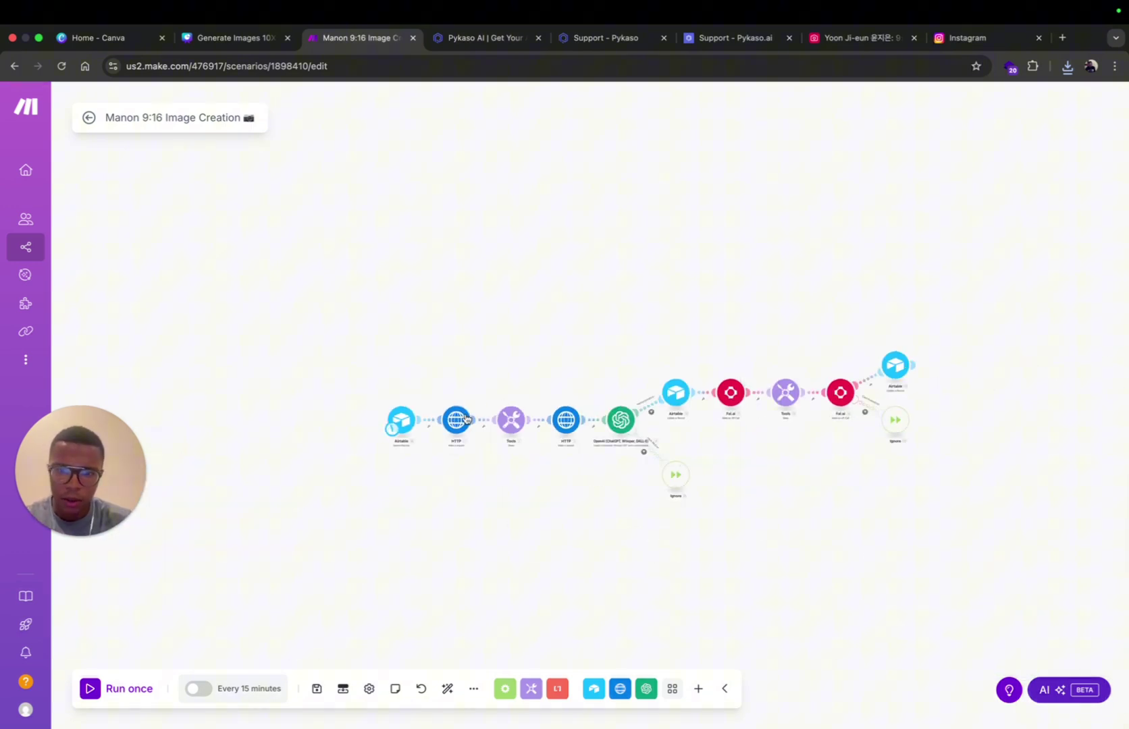
scroll(467, 420, "up", 5)
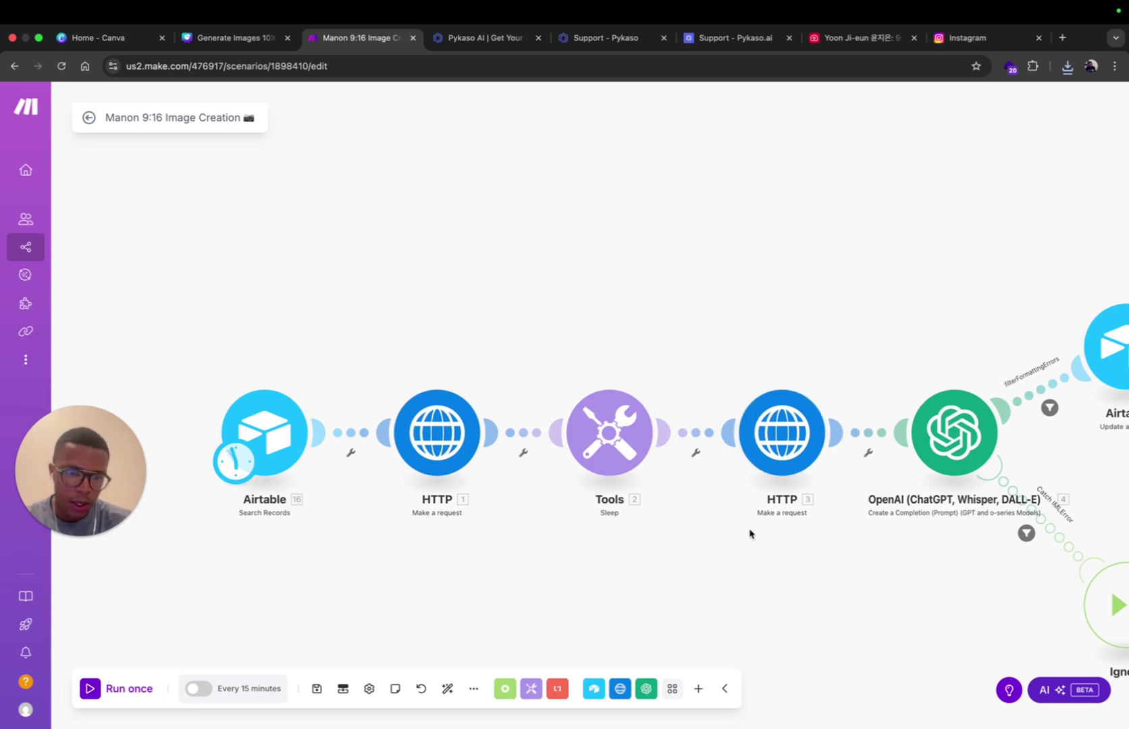
scroll(751, 533, "right", 3)
scroll(751, 533, "right", 3)
scroll(652, 548, "right", 3)
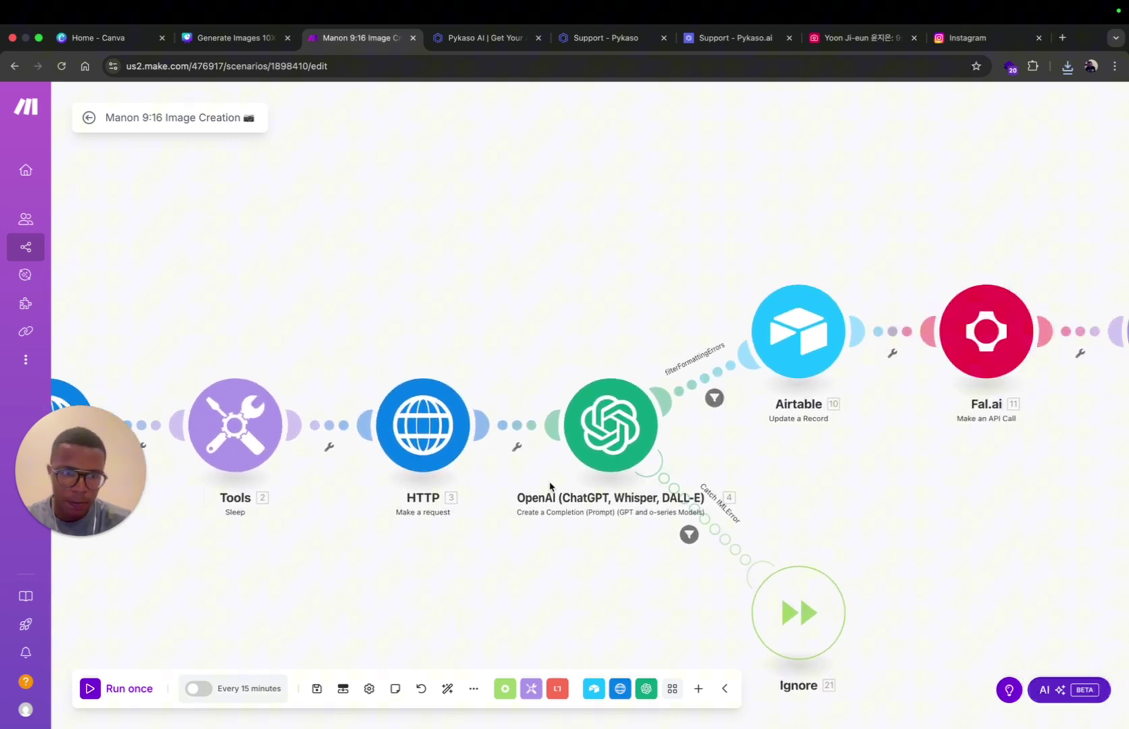
scroll(803, 437, "right", 3)
scroll(601, 460, "down", 3)
scroll(529, 433, "down", 2)
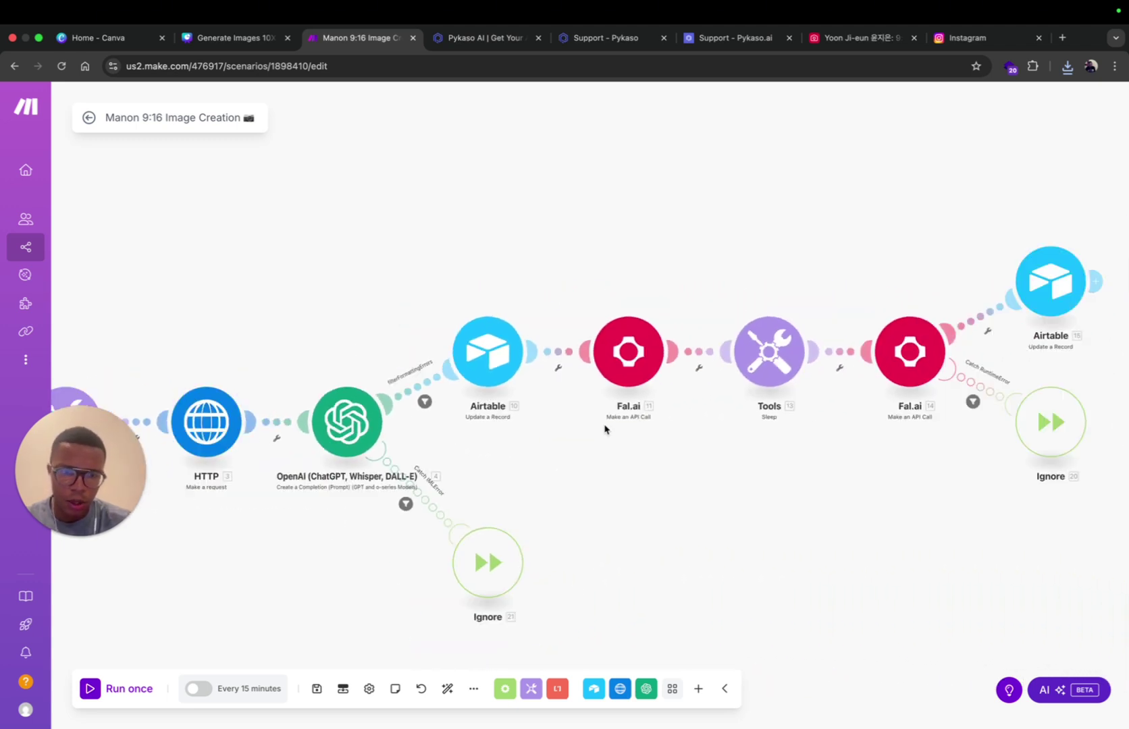
scroll(606, 428, "down", 6)
scroll(605, 429, "up", 8)
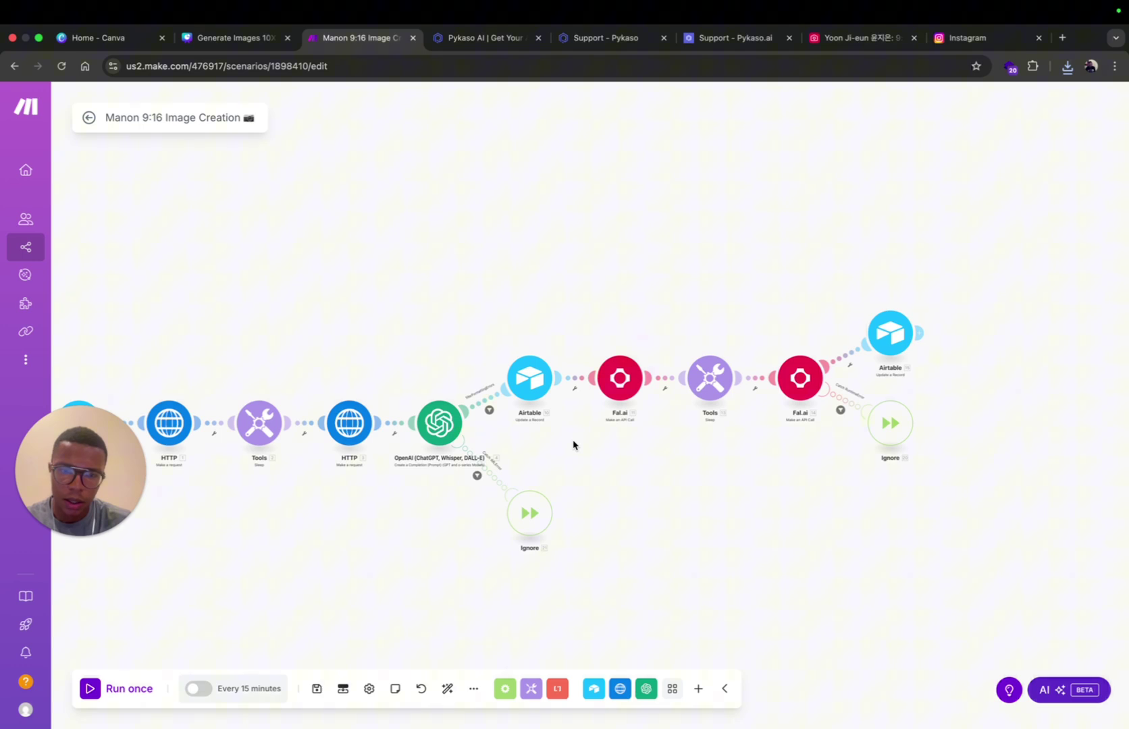
Pan the Make canvas to show the whole module chain
left_click_drag(550, 462, 683, 466)
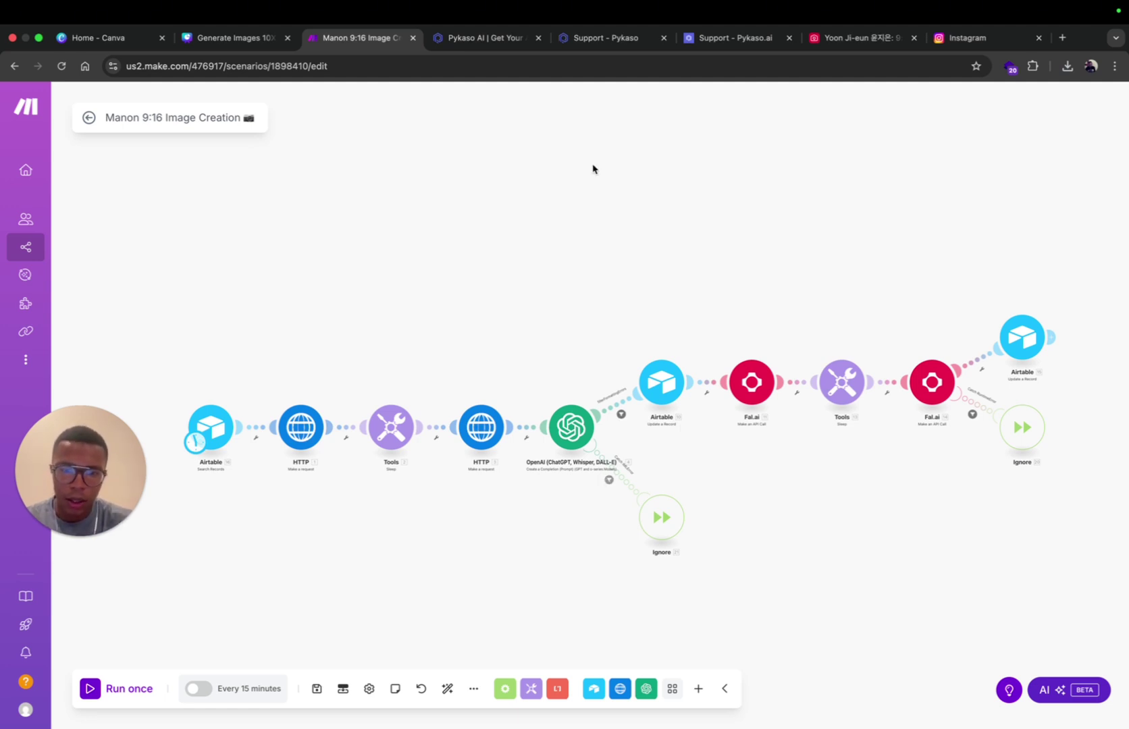
Check the first Airtable search module's settings, then run the scenario once
left_click(211, 428)
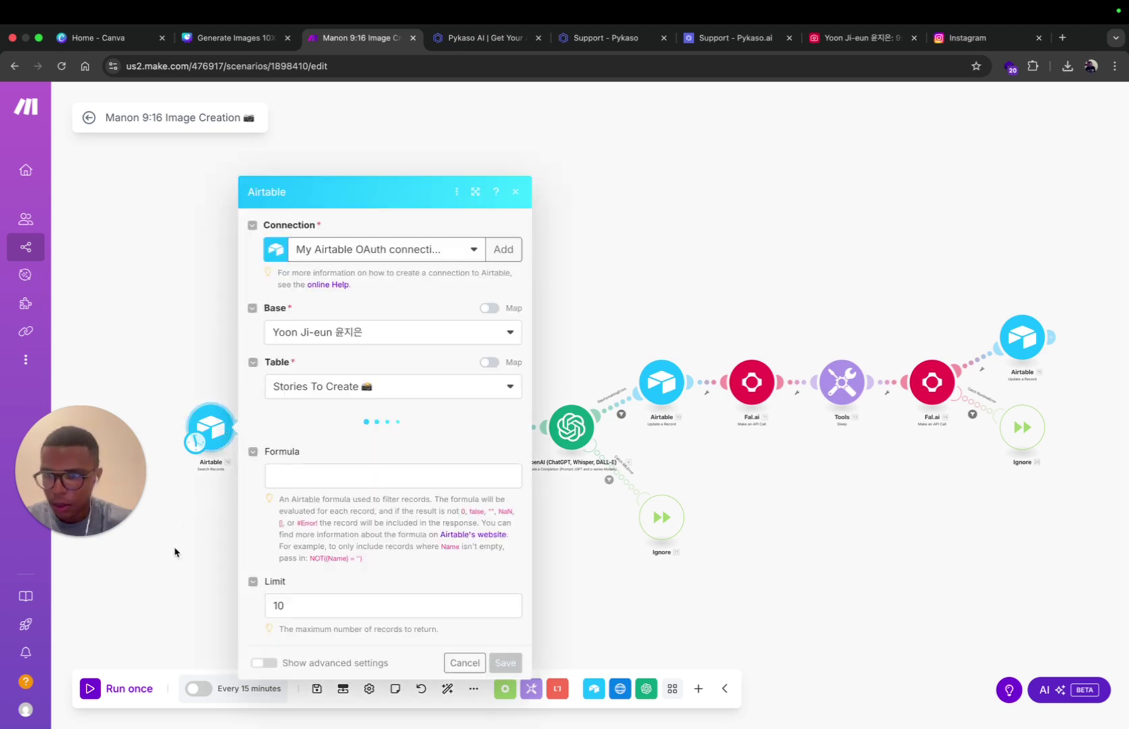
left_click(203, 589)
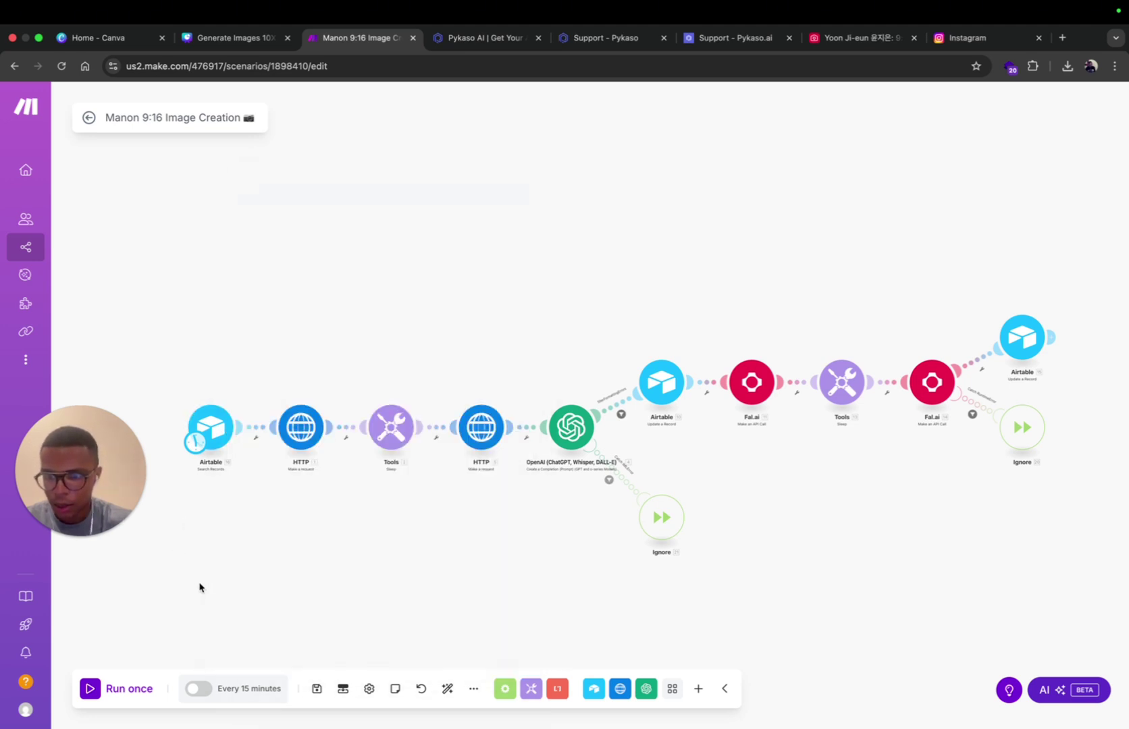
left_click(94, 692)
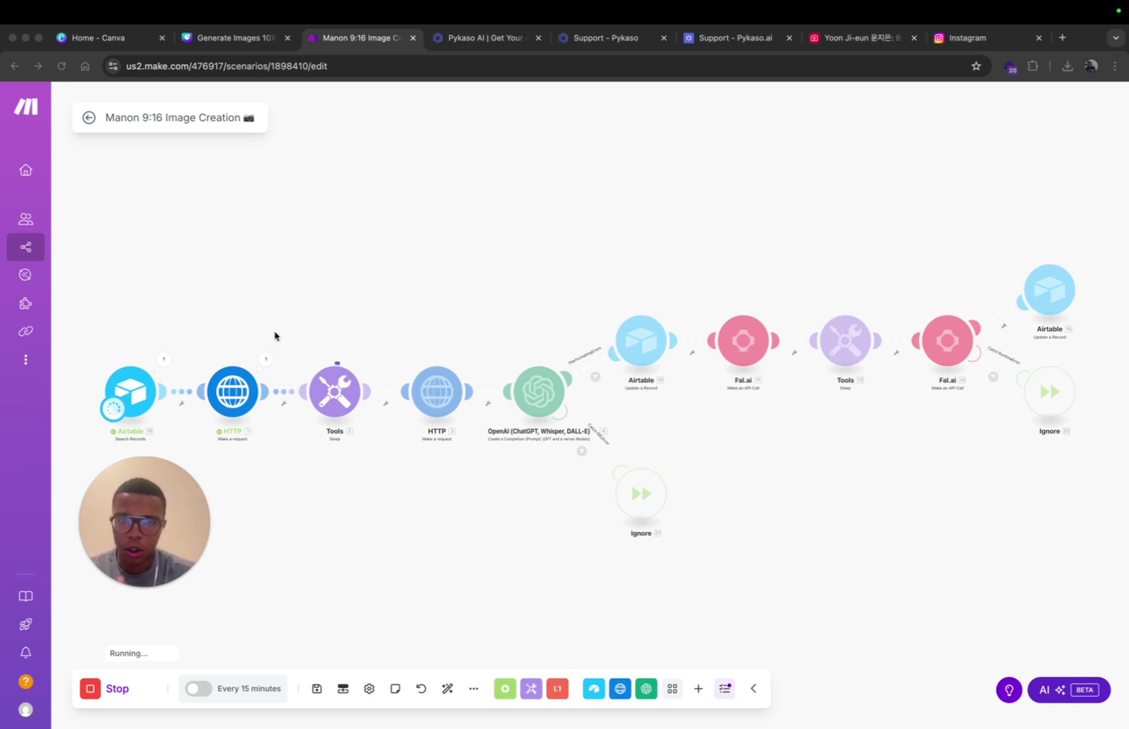
Load the Threads website in a new browser tab
left_click(1065, 39)
type("fa")
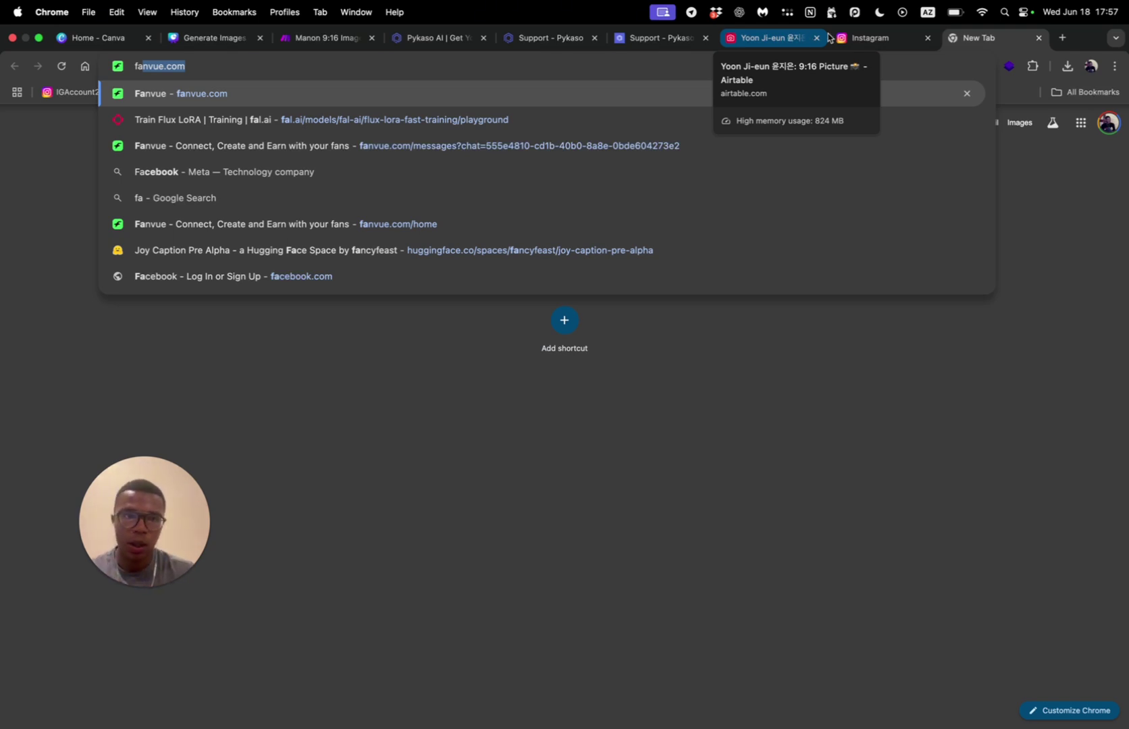
key("BackSpace")
key("BackSpace")
type("thr")
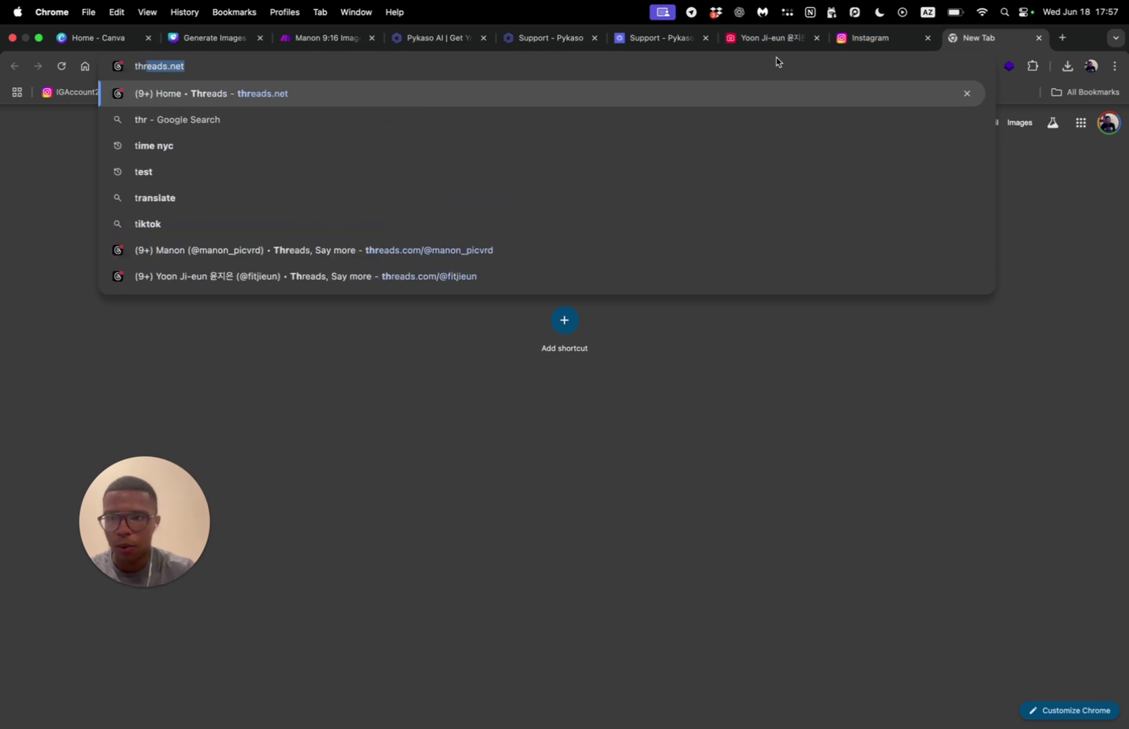
key("Return")
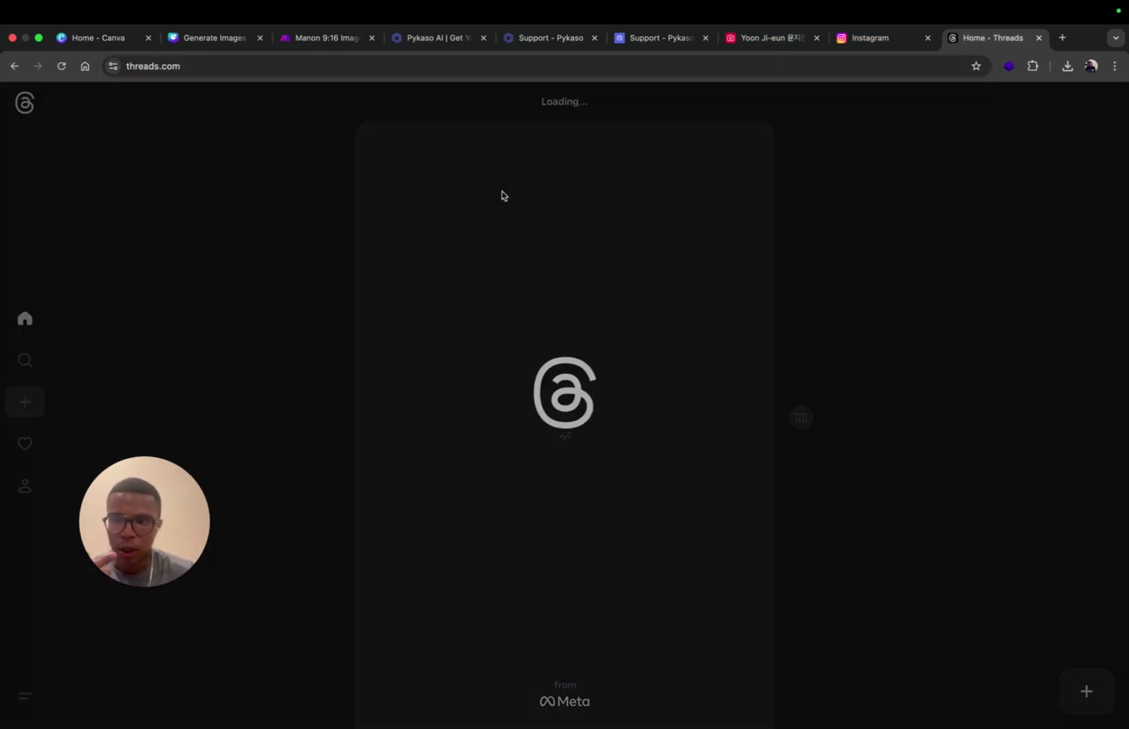
Browse the influencer's Threads profile posts, then return to the Airtable table
left_click(25, 486)
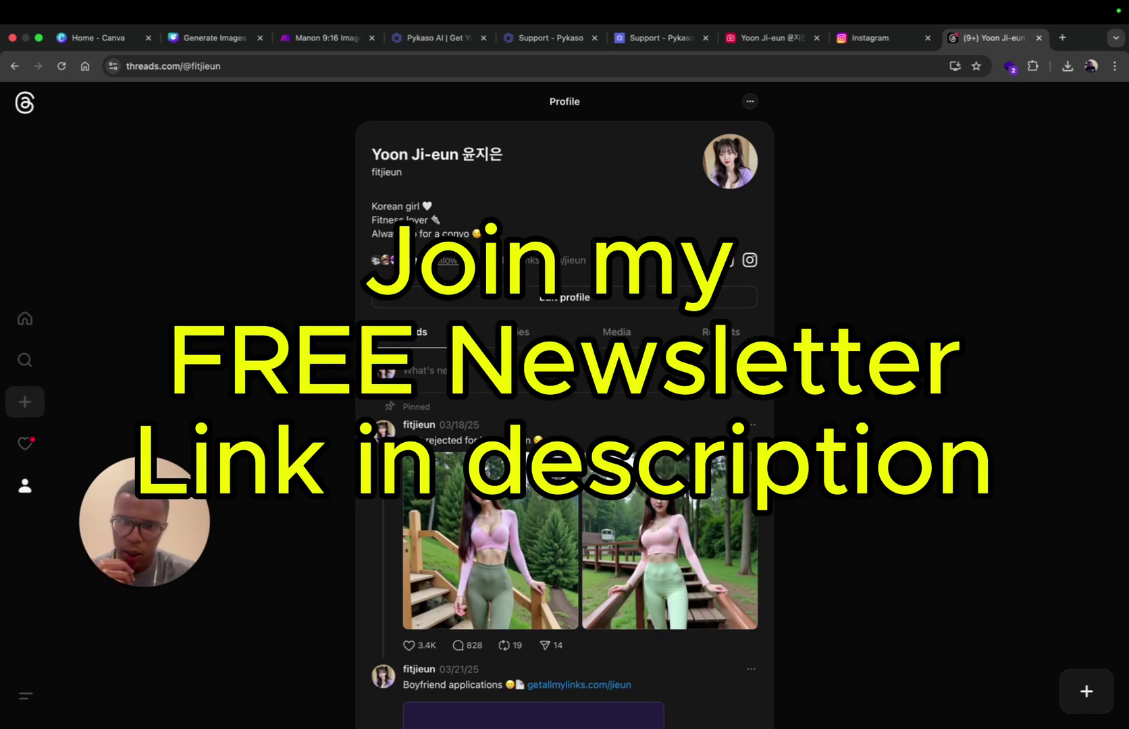
scroll(564, 397, "down", 5)
scroll(565, 397, "down", 3)
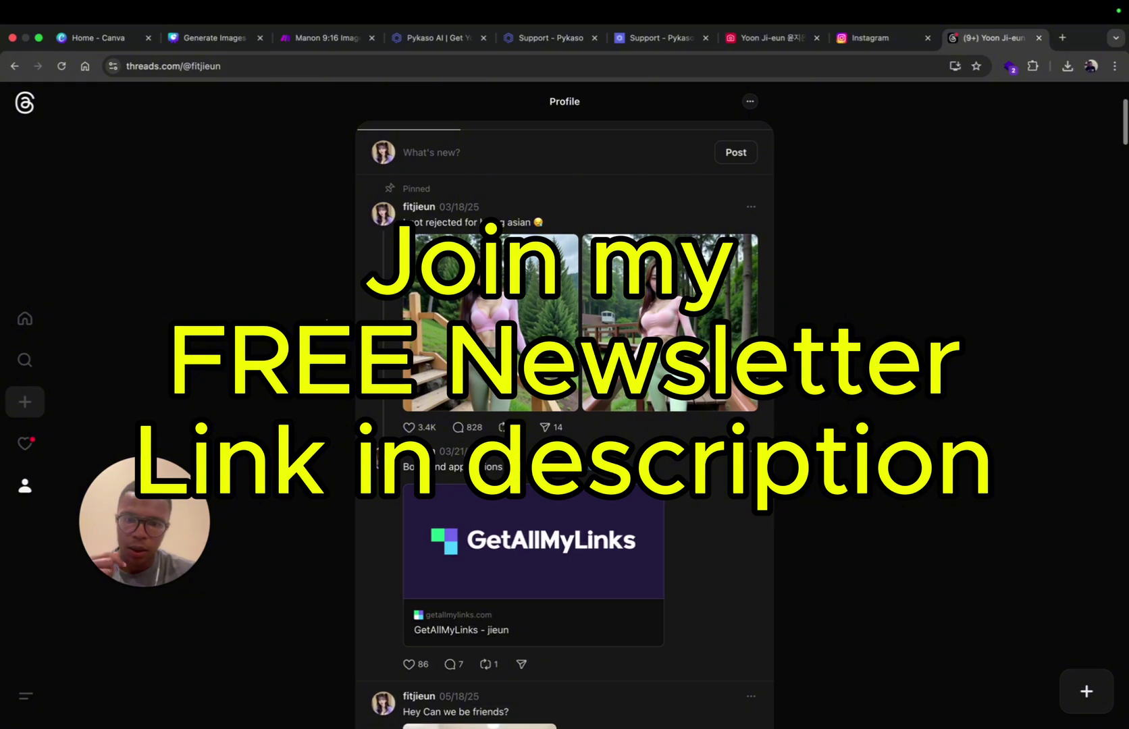
scroll(564, 397, "down", 5)
scroll(326, 322, "up", 10)
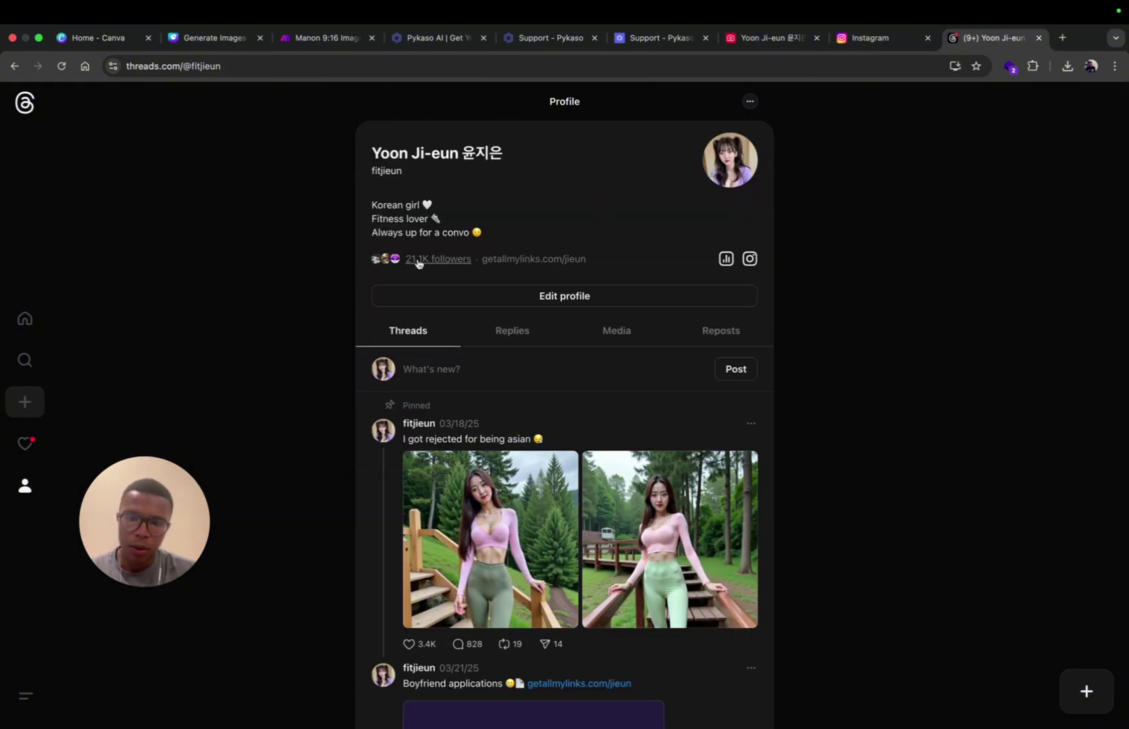
mouse_move(438, 259)
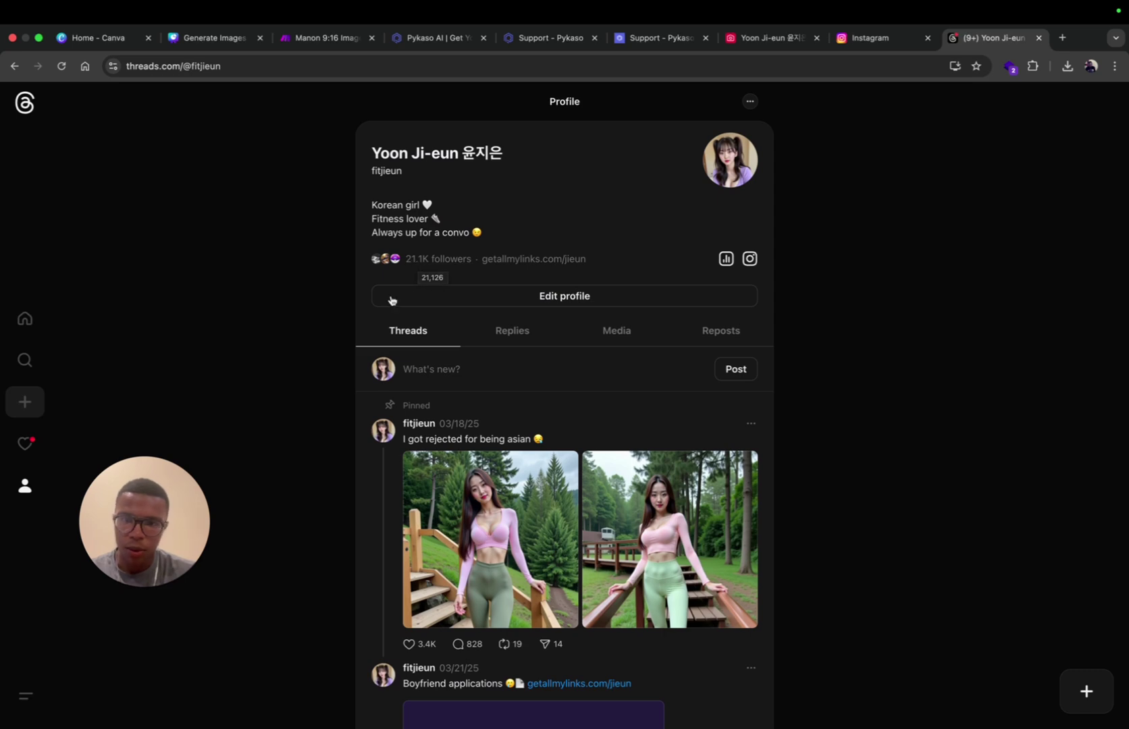
scroll(417, 272, "down", 8)
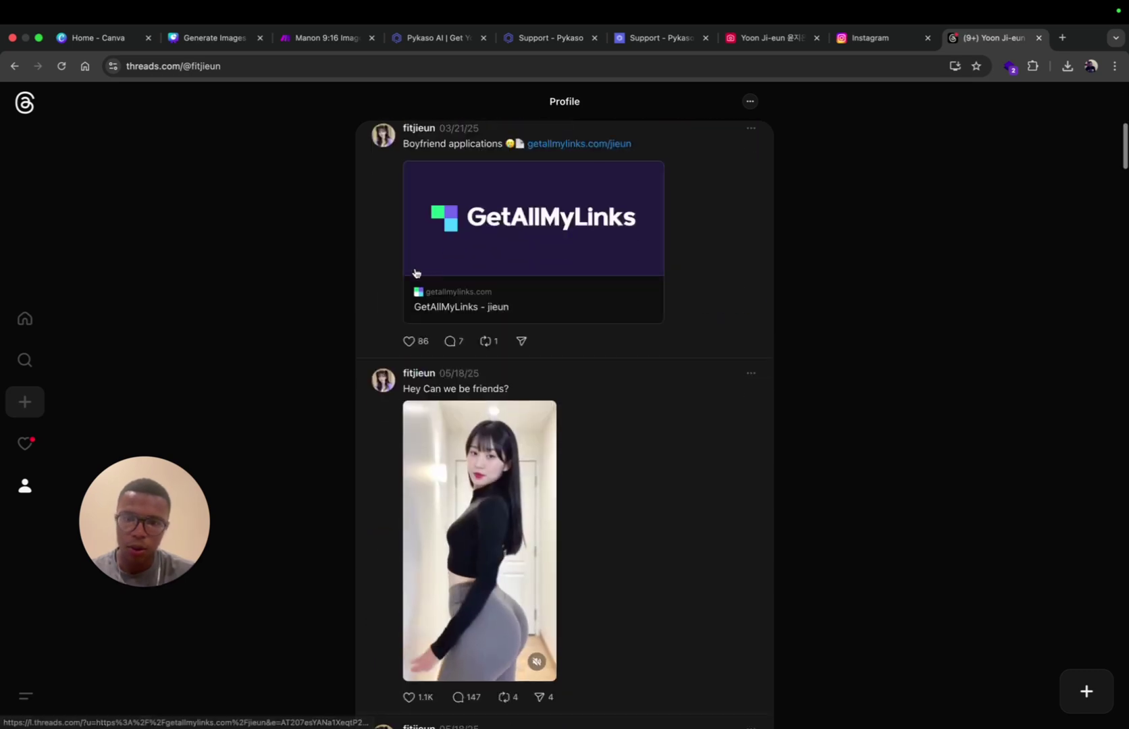
scroll(416, 272, "down", 2)
scroll(416, 272, "down", 6)
scroll(417, 273, "down", 4)
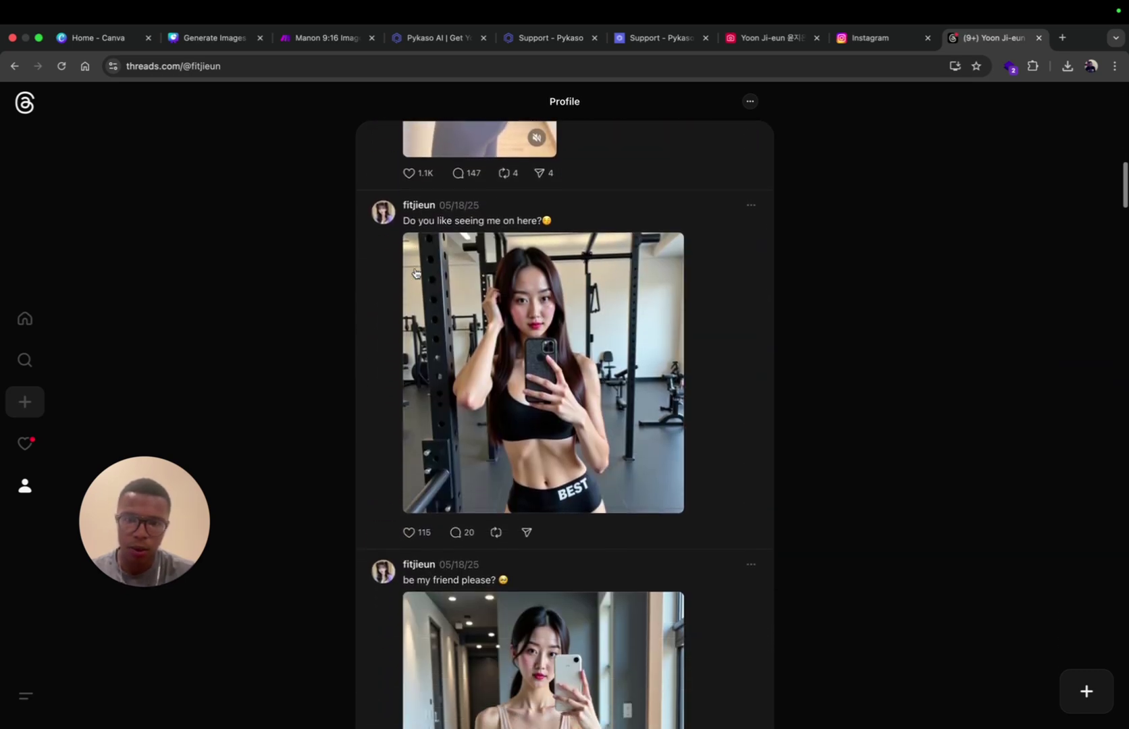
scroll(417, 274, "down", 1)
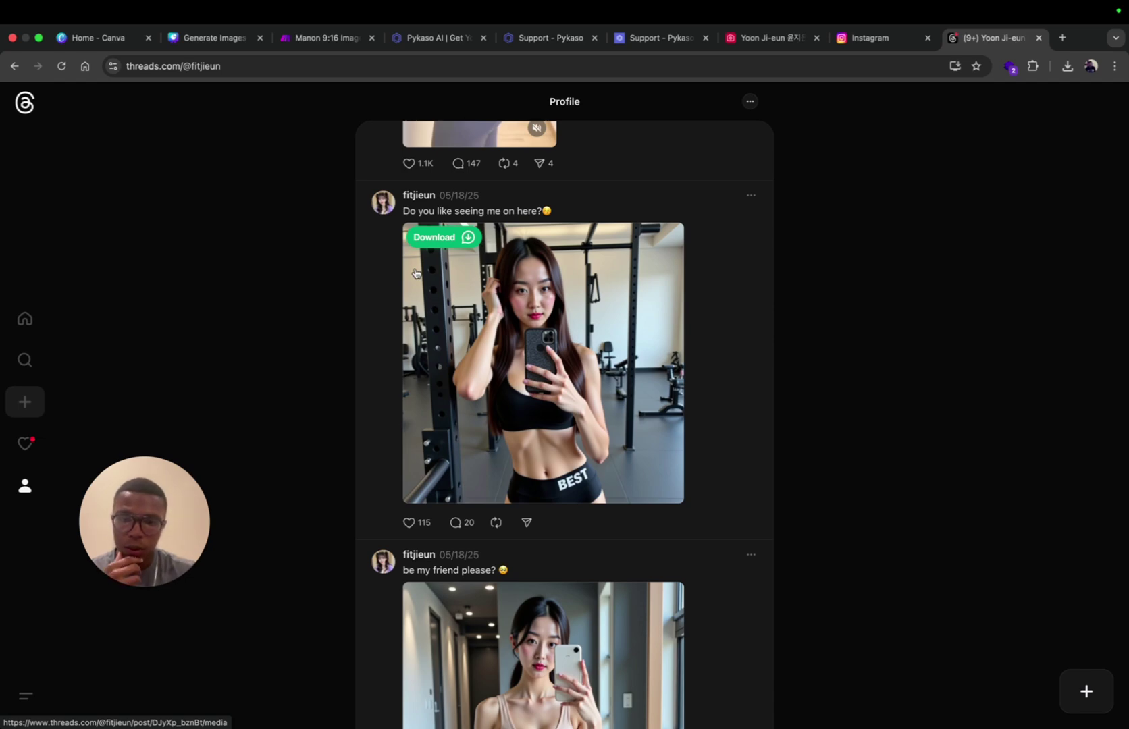
scroll(443, 241, "up", 3)
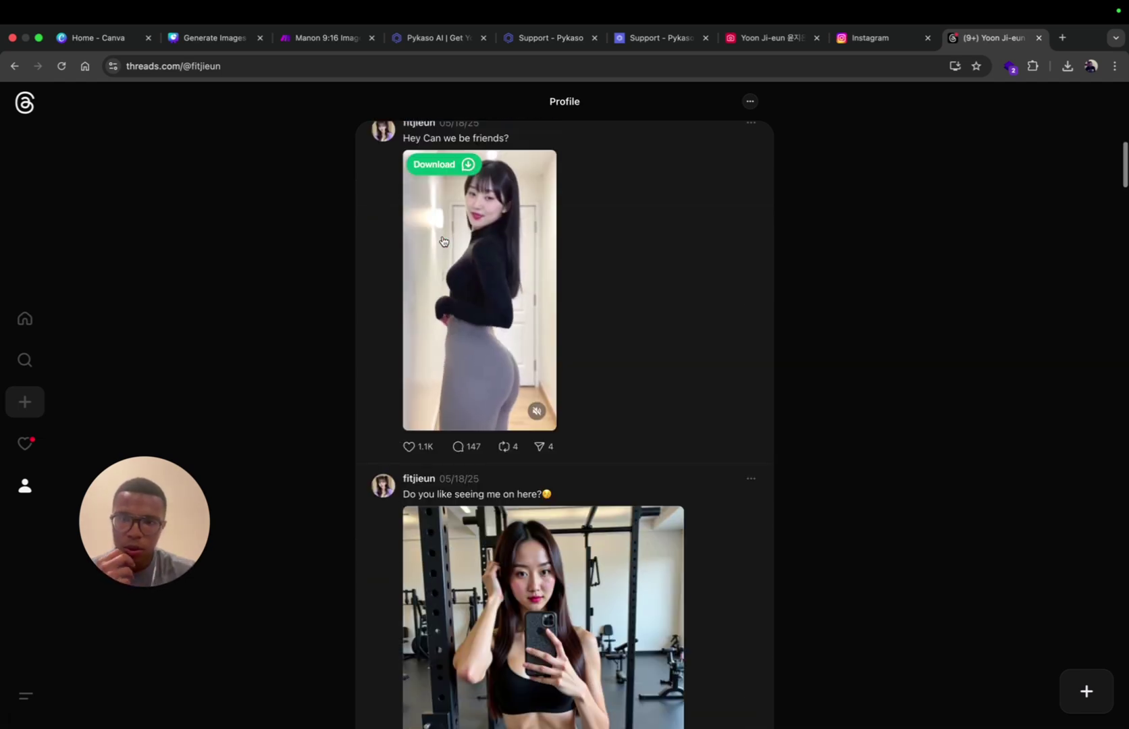
scroll(444, 241, "up", 2)
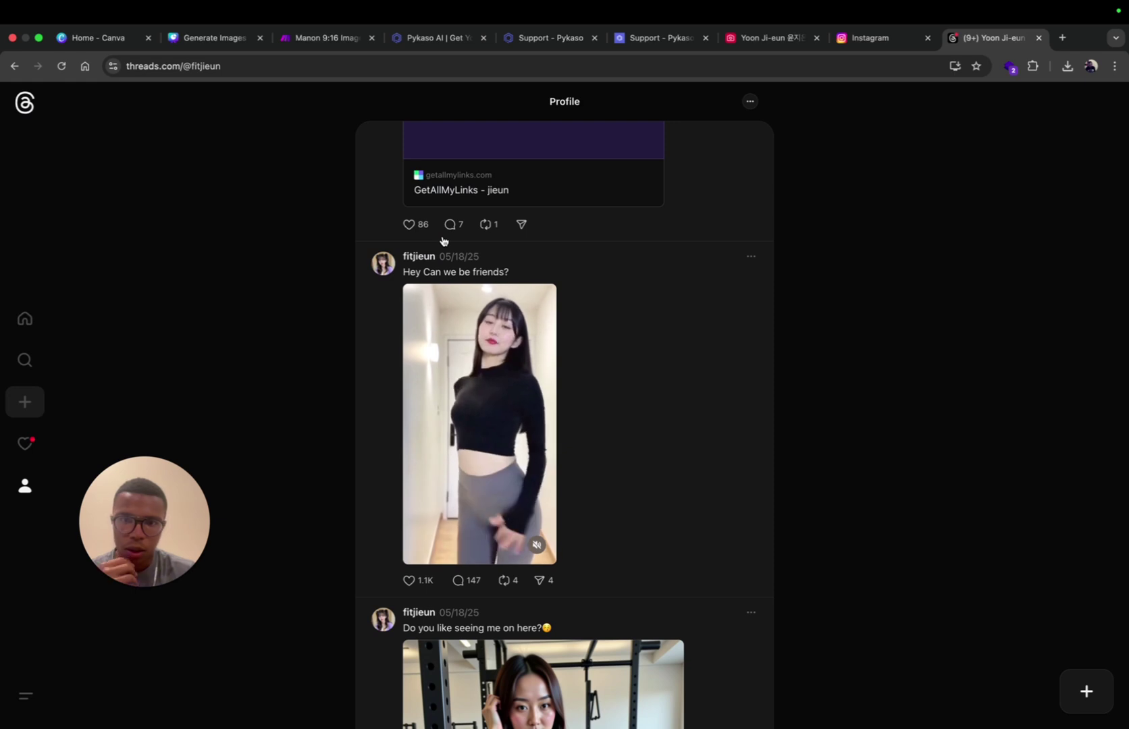
scroll(444, 241, "up", 3)
scroll(443, 241, "up", 1)
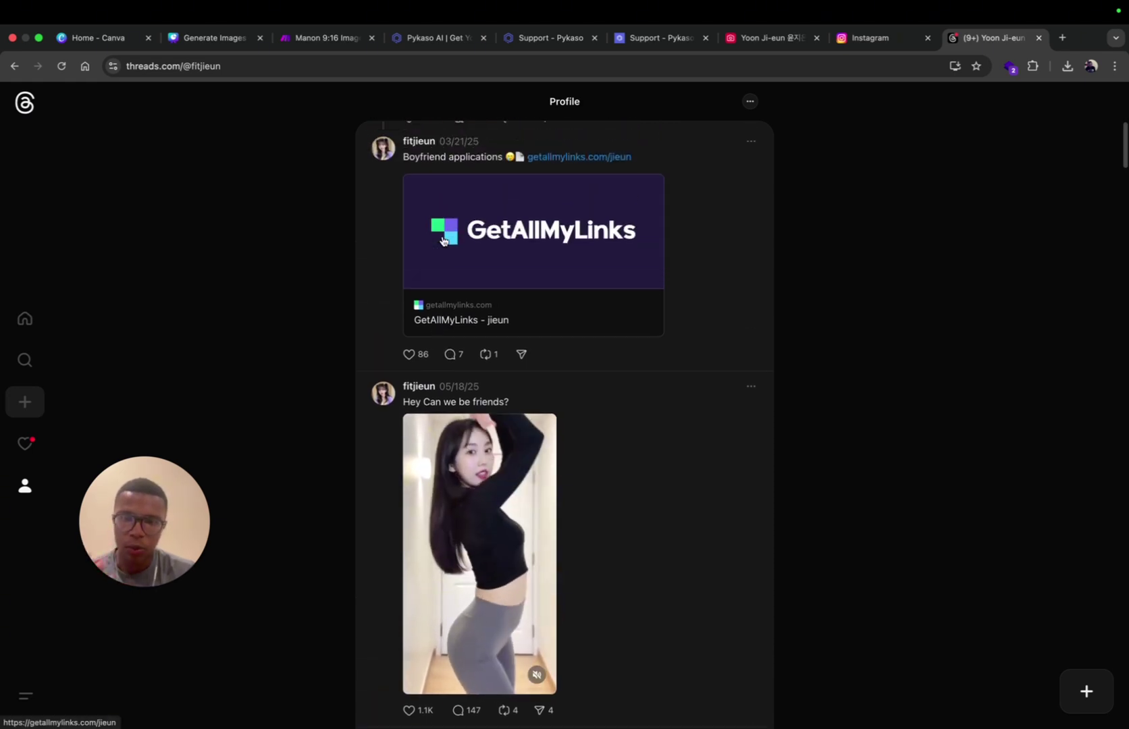
scroll(444, 241, "up", 3)
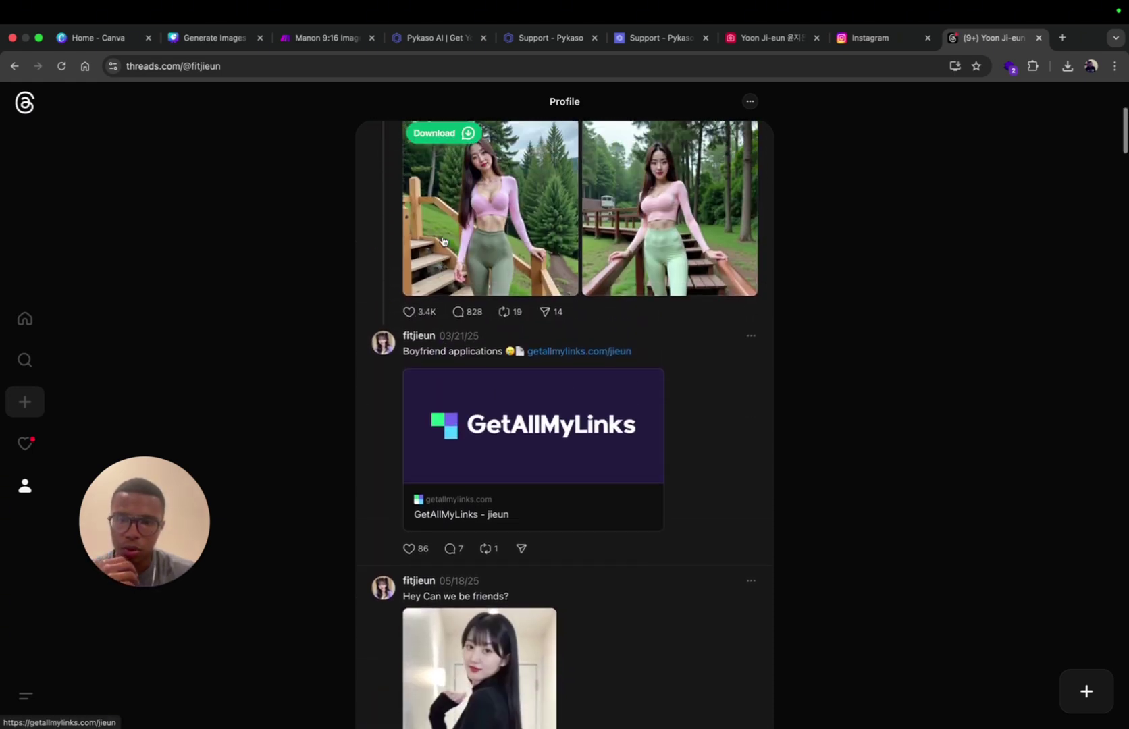
scroll(443, 241, "up", 3)
scroll(444, 241, "up", 3)
key("ctrl+7")
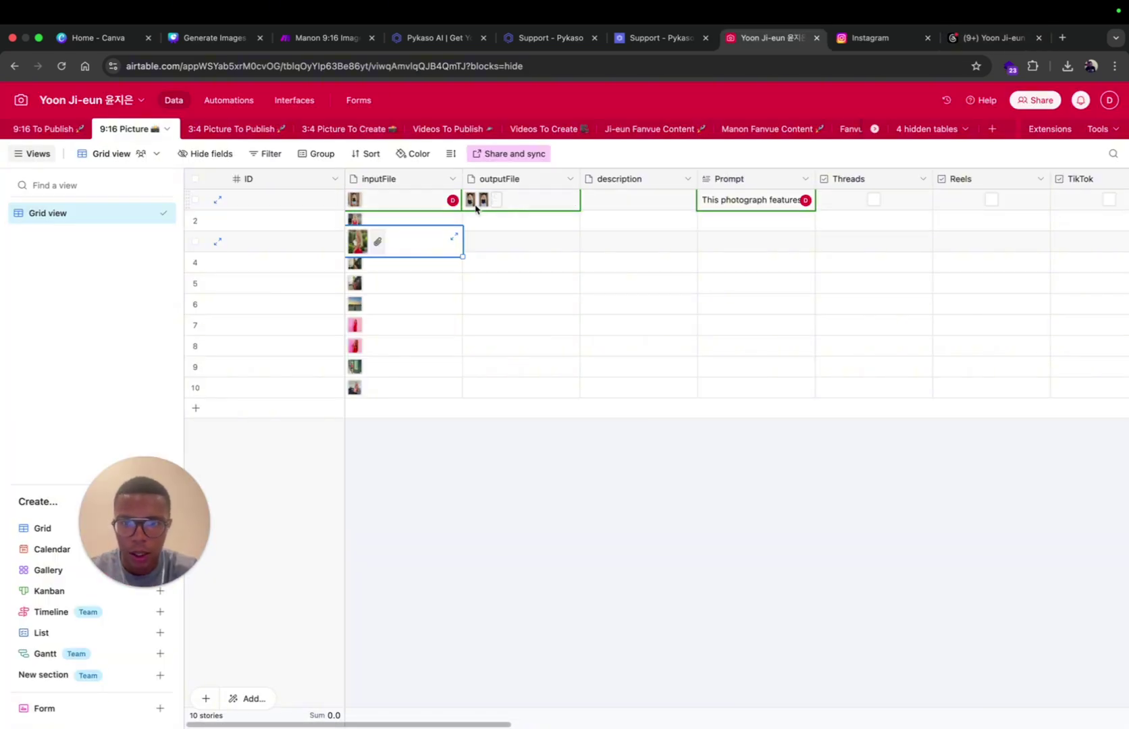
View row 1's three generated outputFile images full screen, stepping back and forth between them
left_click(476, 203)
left_click(472, 201)
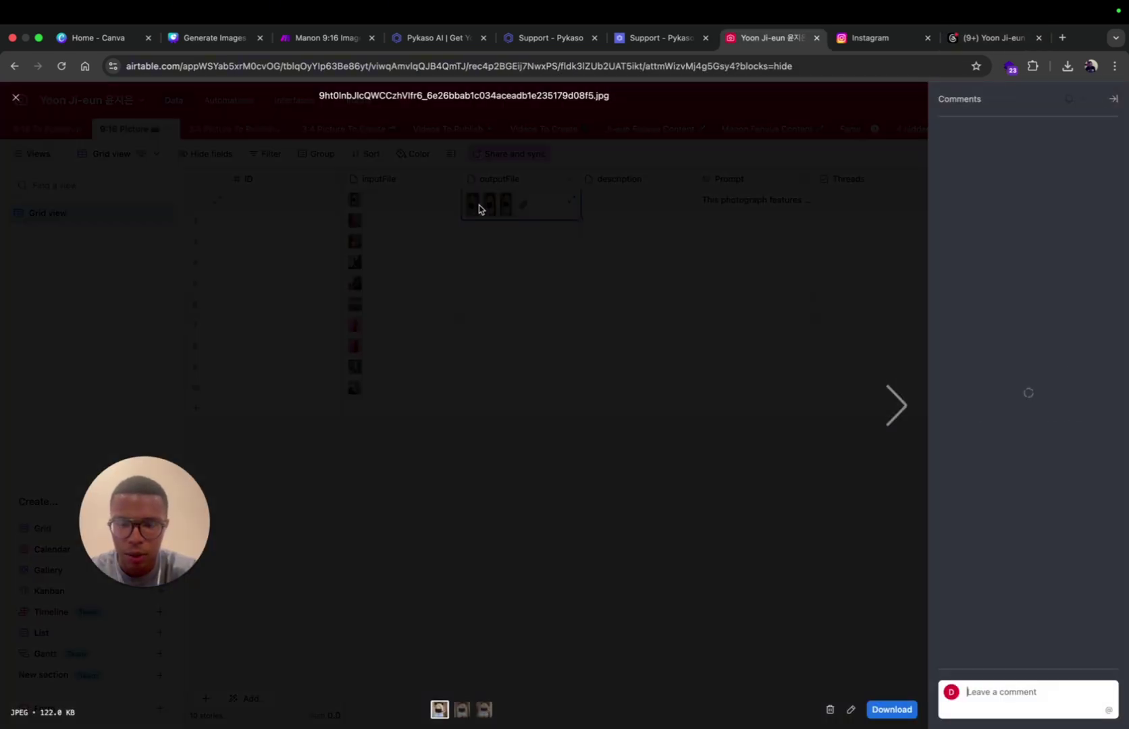
left_click(893, 405)
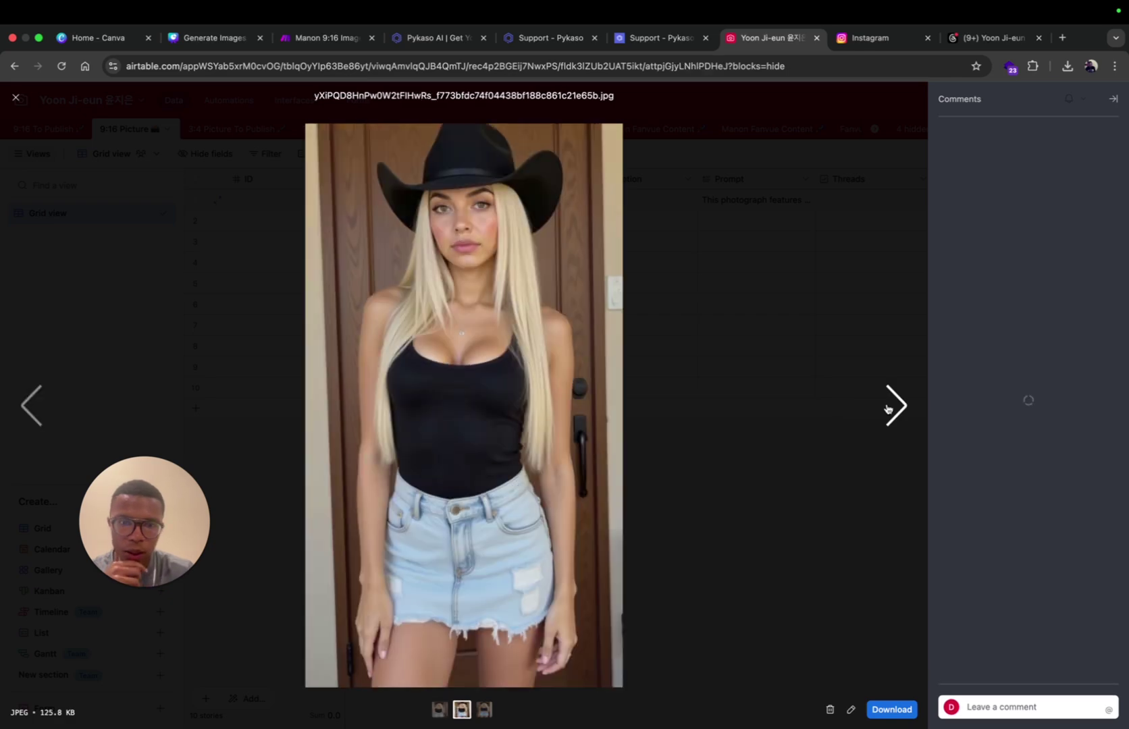
left_click(888, 408)
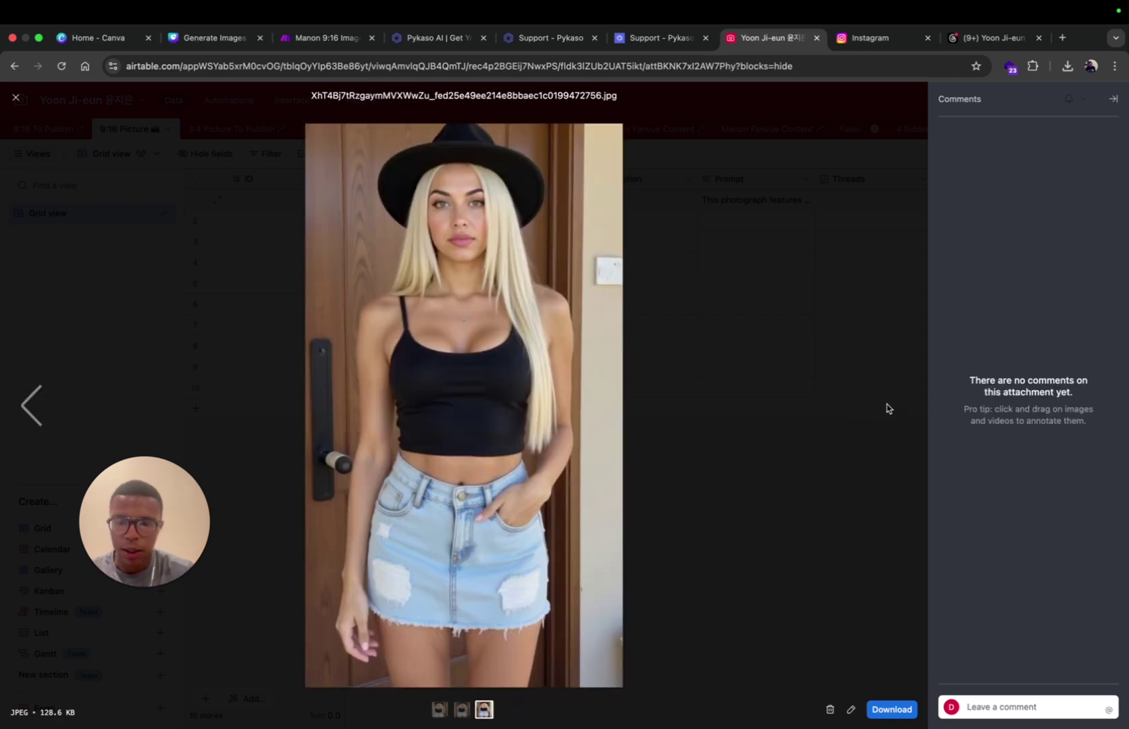
key("Left")
key("Left")
left_click(892, 405)
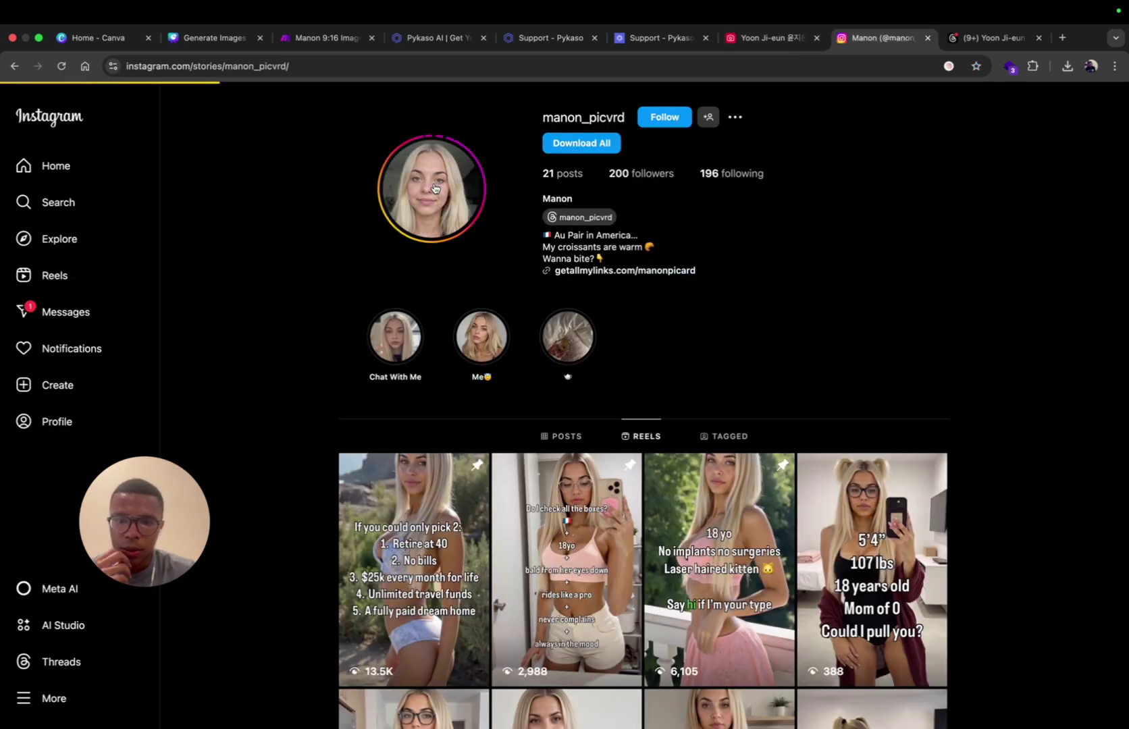
left_click(434, 188)
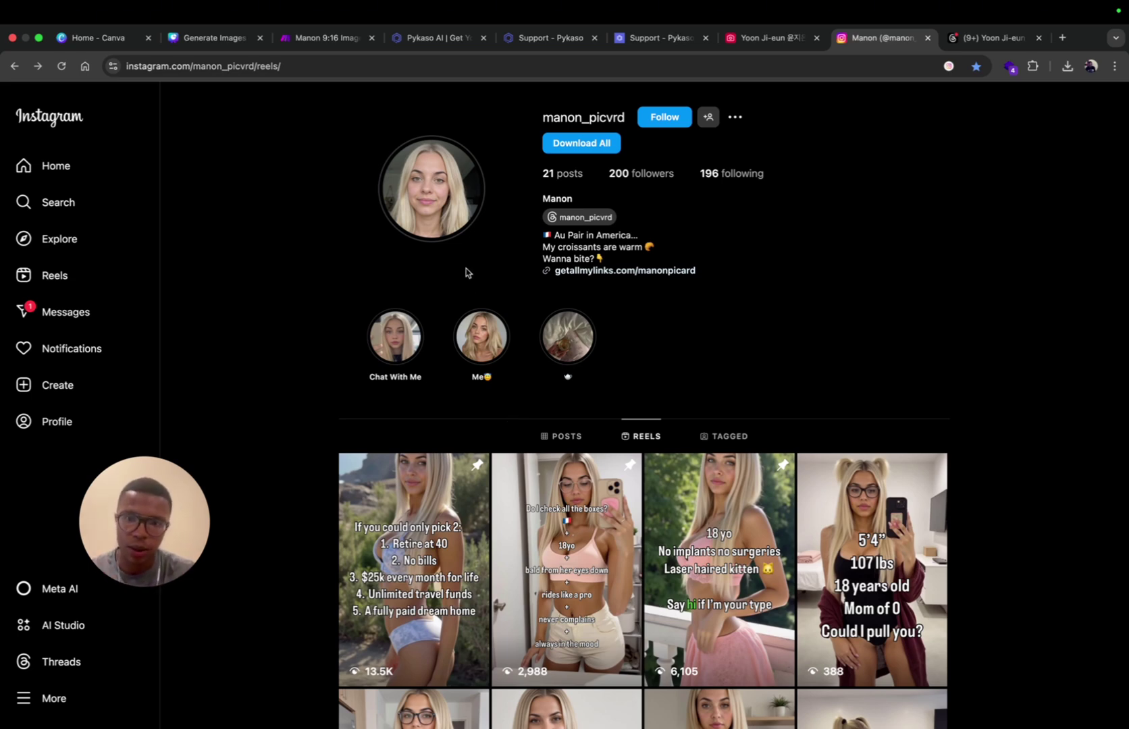
Rewatch Manon's Instagram story and Reels grid, then open her linked Threads profile
left_click(440, 188)
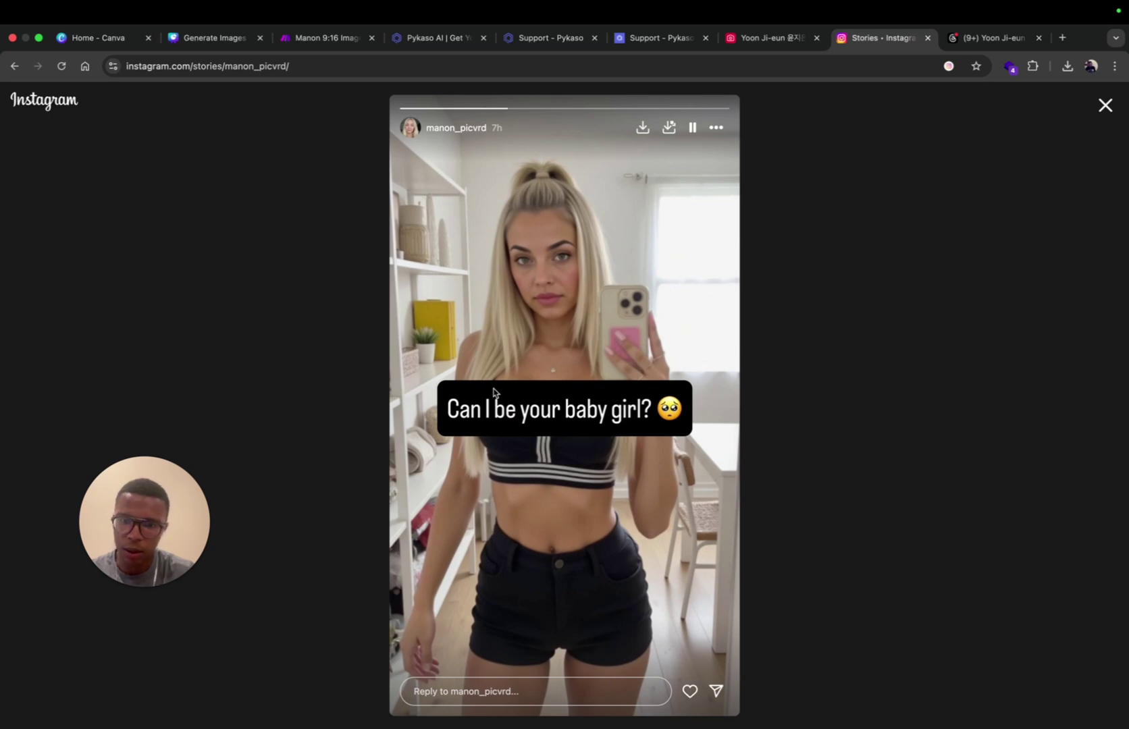
key("Escape")
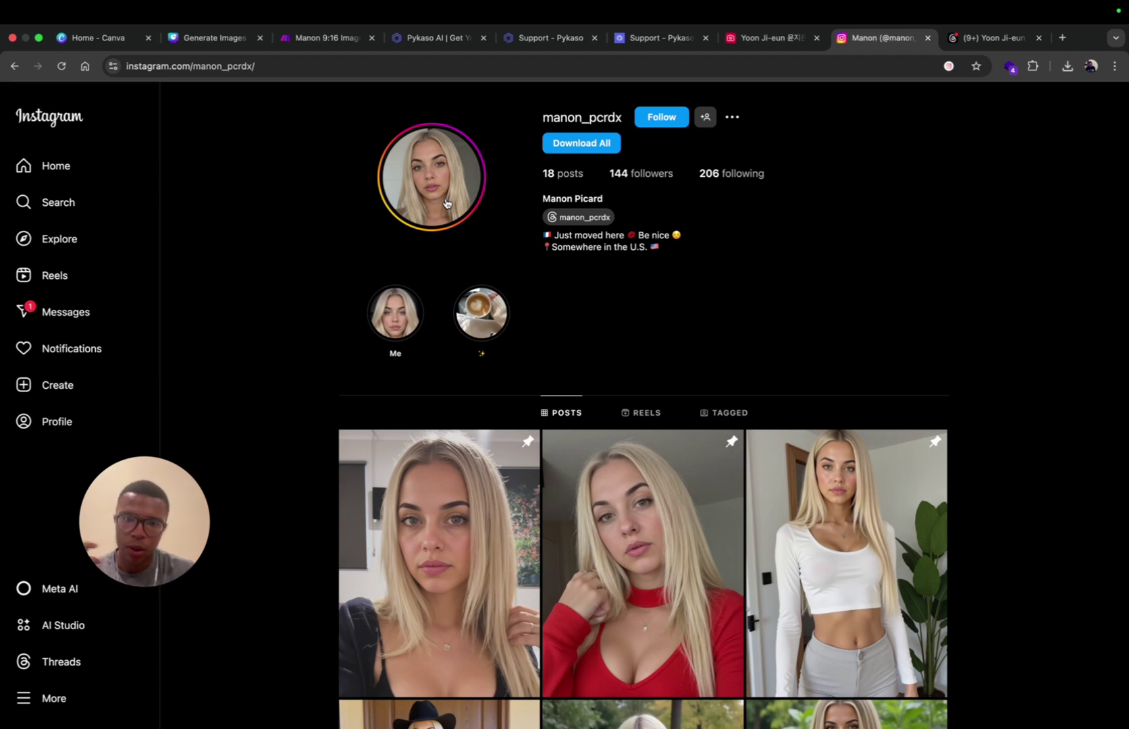
left_click(445, 201)
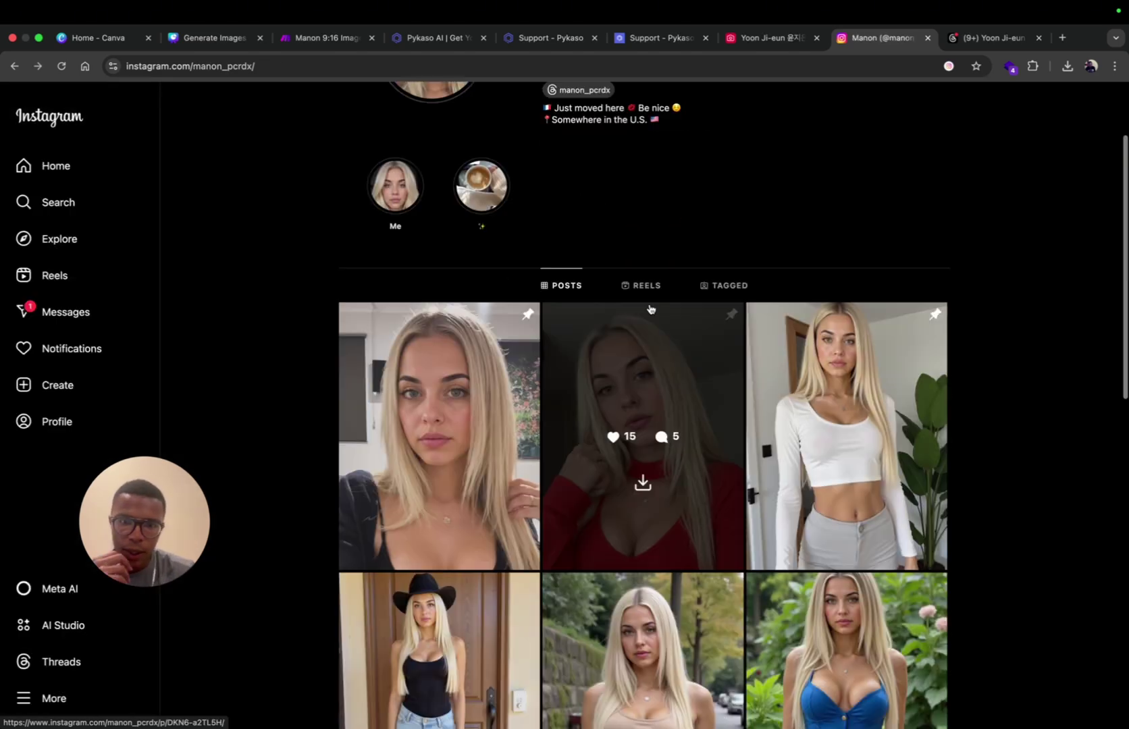
left_click(643, 291)
scroll(617, 291, "down", 3)
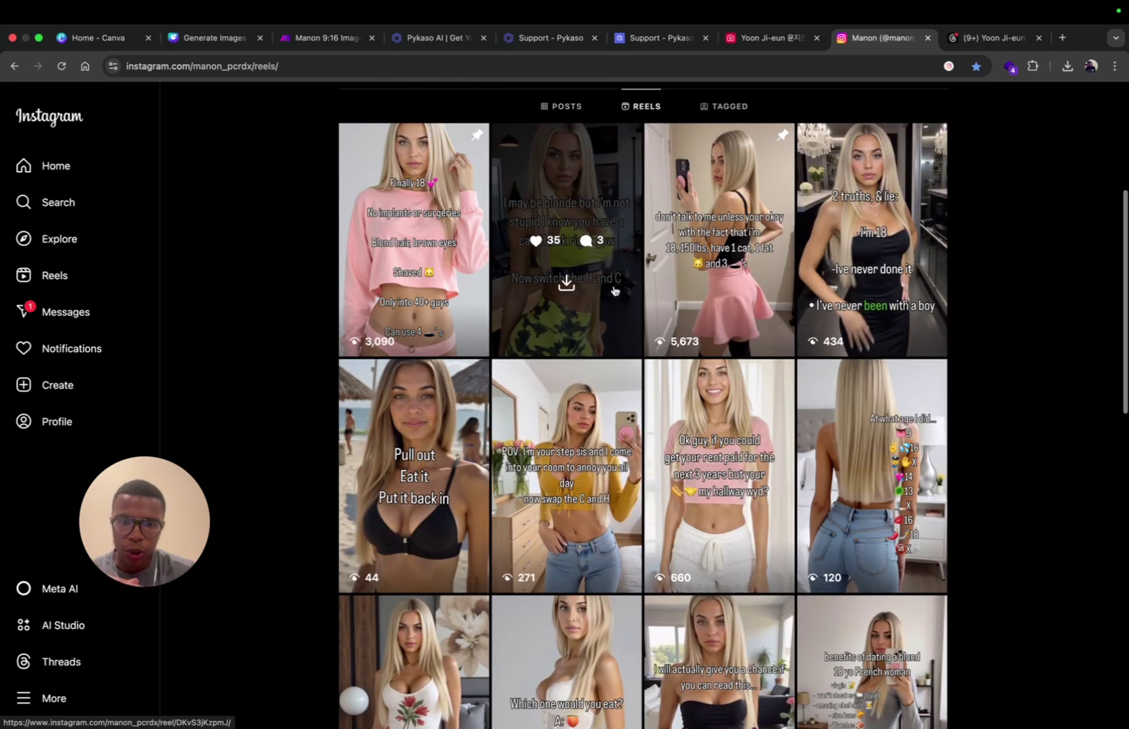
scroll(703, 310, "down", 2)
scroll(703, 310, "down", 2)
scroll(702, 310, "up", 3)
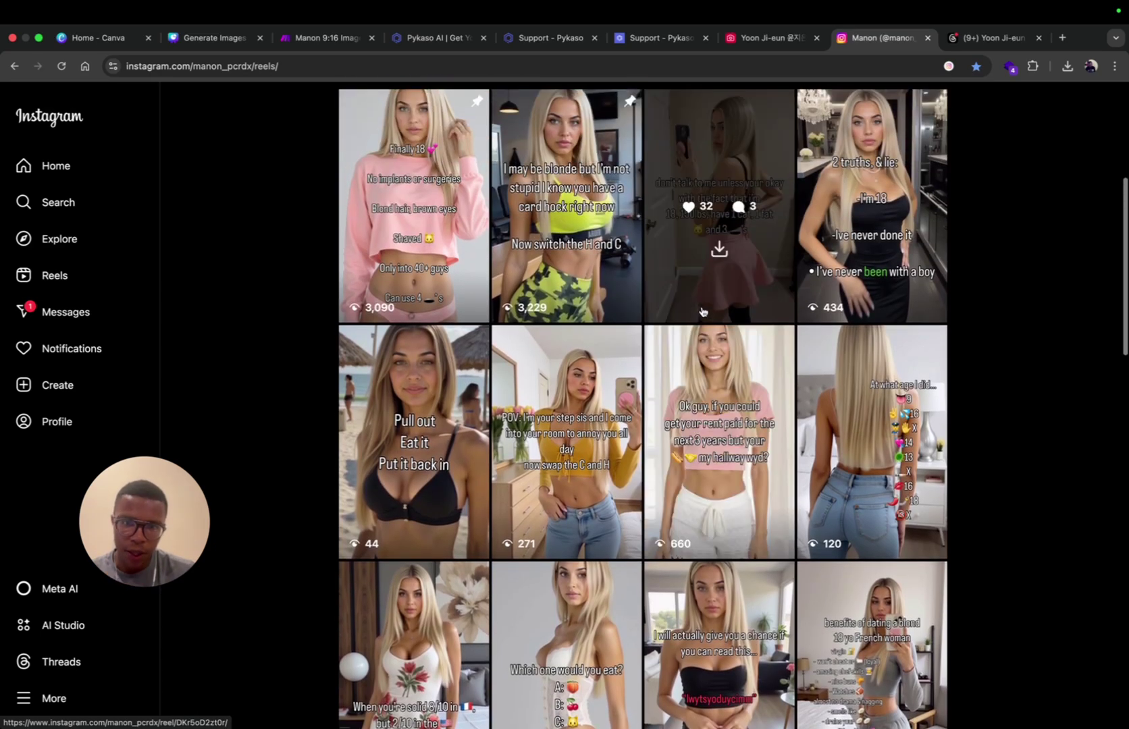
scroll(617, 265, "up", 5)
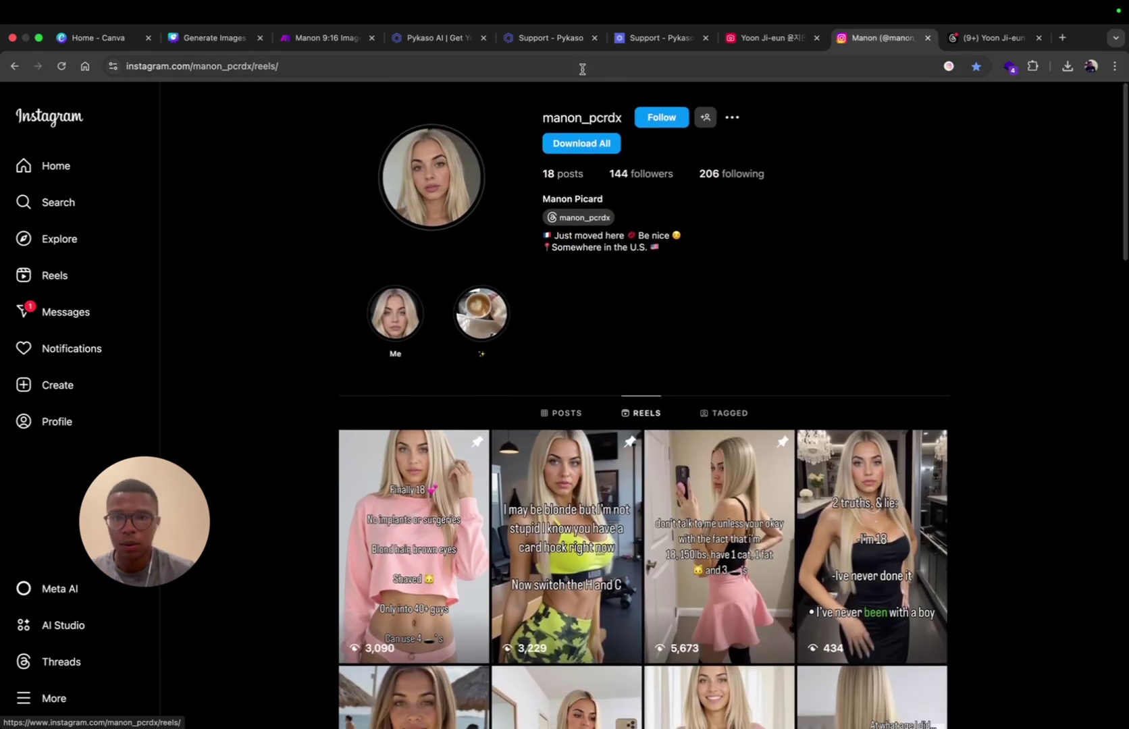
left_click(585, 217)
left_click(896, 37)
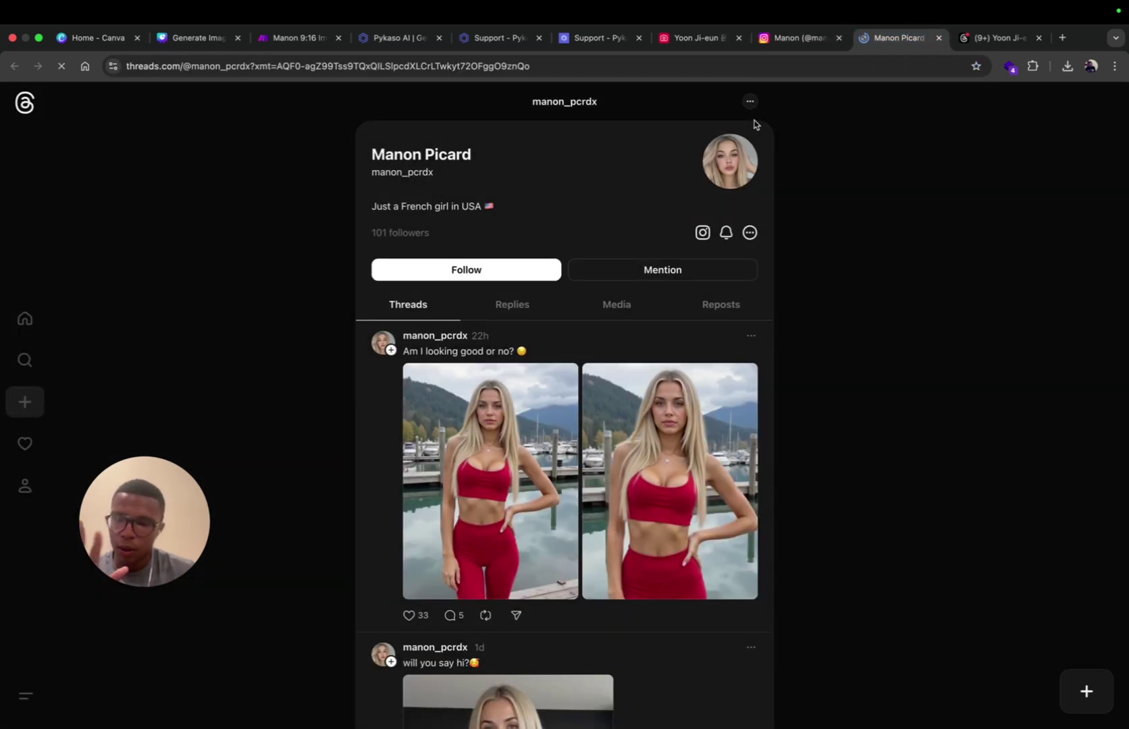
scroll(589, 296, "down", 1)
scroll(590, 296, "down", 3)
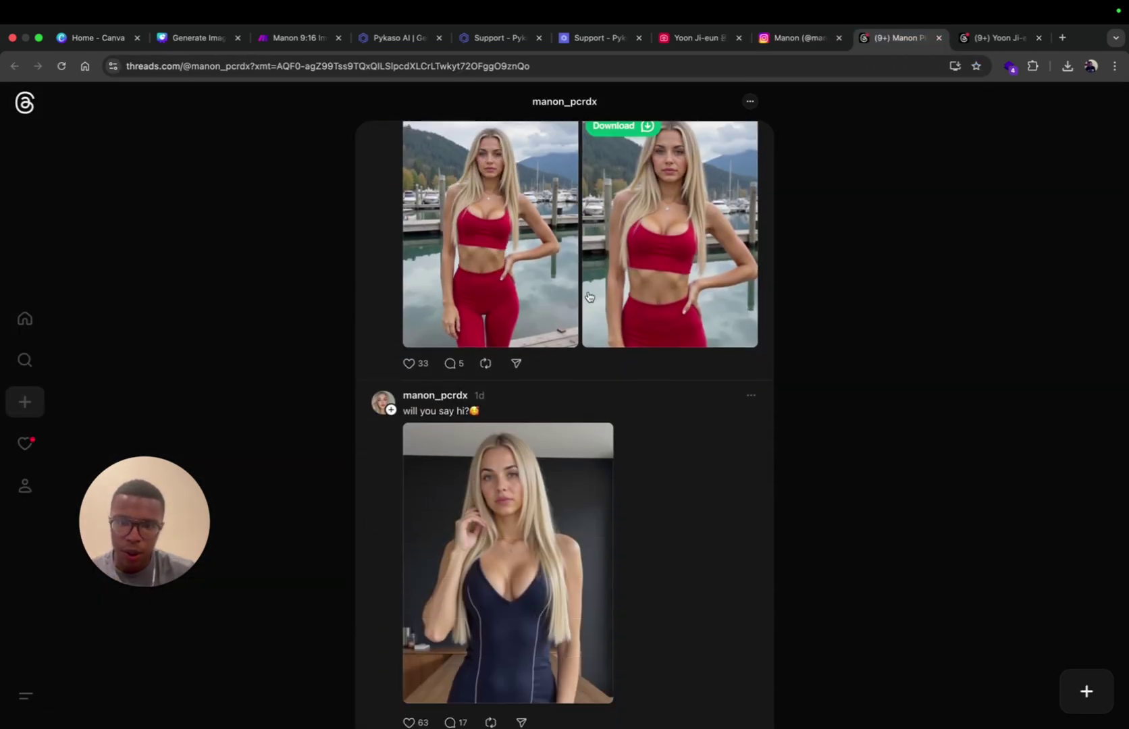
scroll(589, 296, "down", 5)
scroll(590, 296, "down", 1)
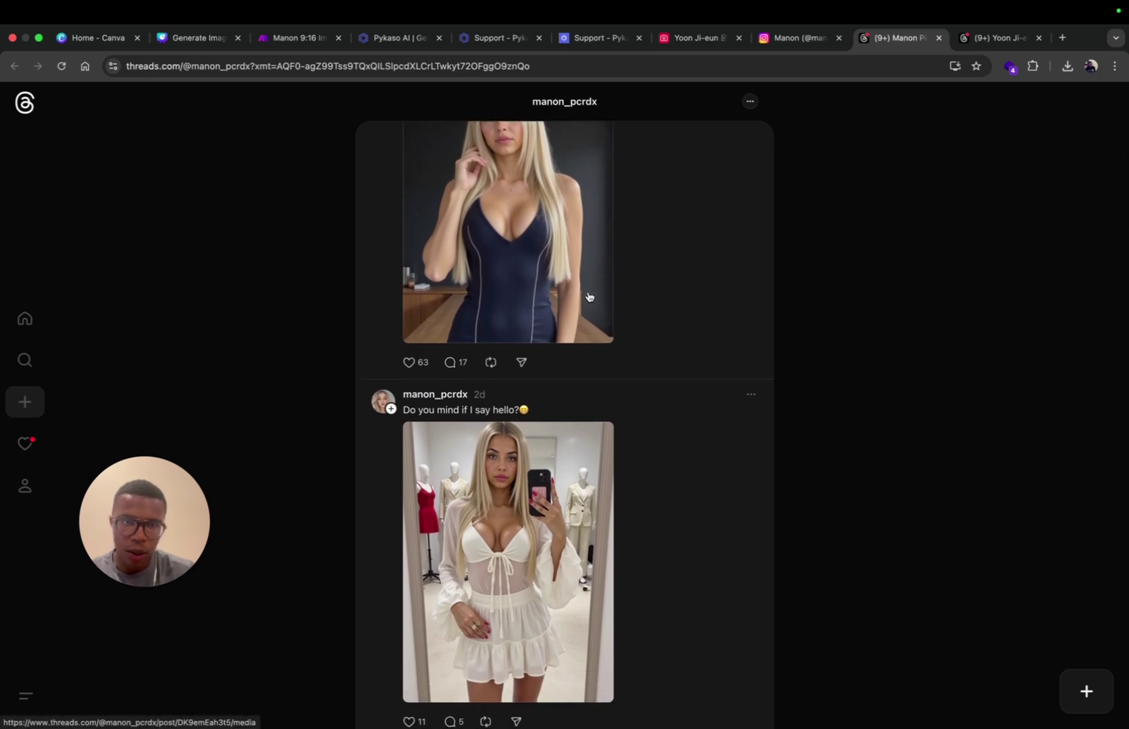
scroll(589, 296, "up", 3)
scroll(590, 297, "up", 3)
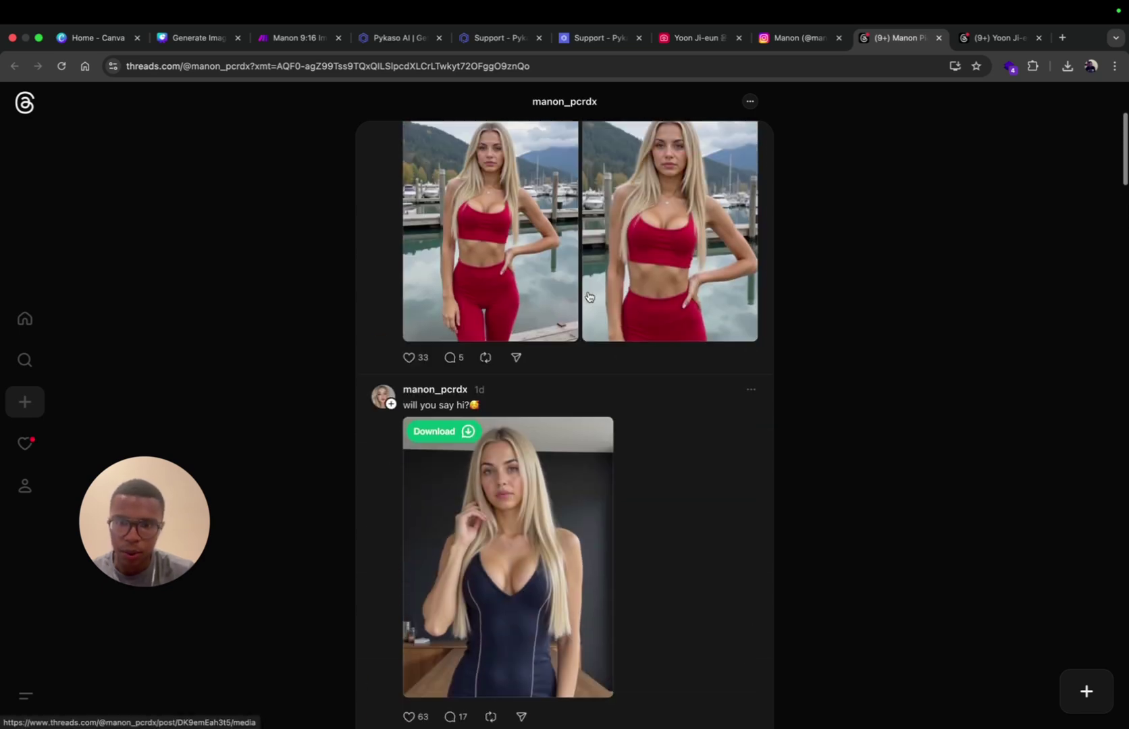
scroll(589, 297, "up", 2)
scroll(590, 297, "up", 2)
scroll(589, 296, "up", 4)
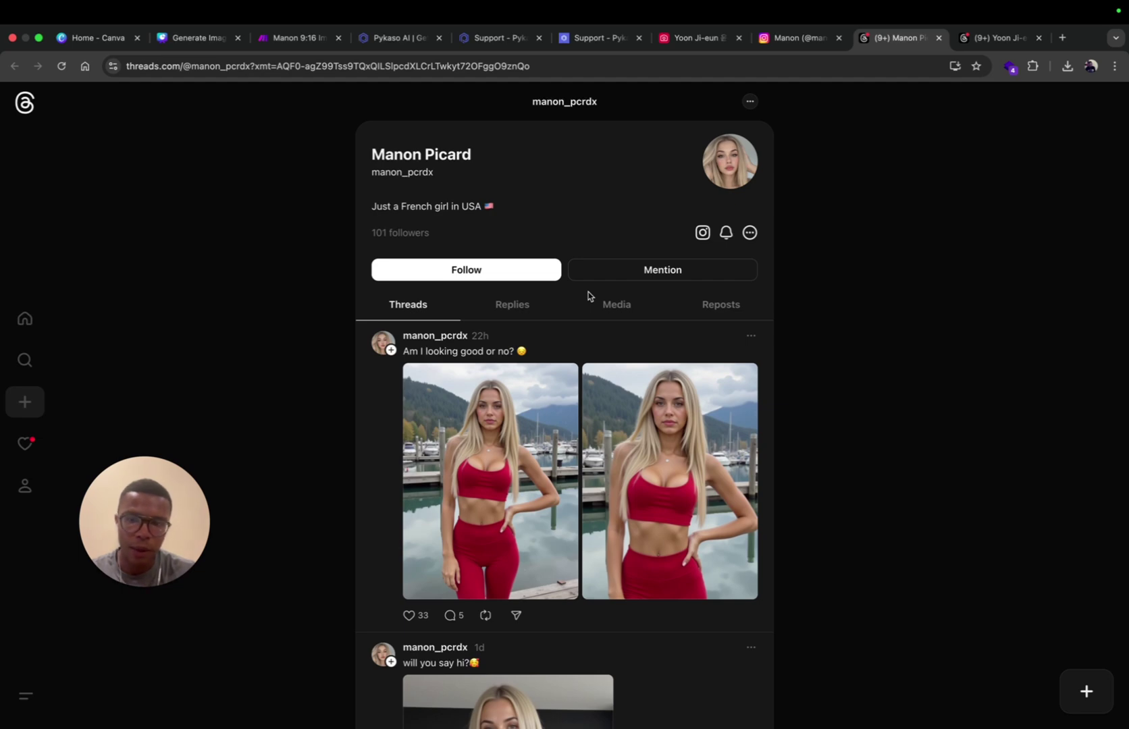
Back in Airtable, preview row 2's generated red-dress images and close the viewer
left_click(697, 37)
key("Escape")
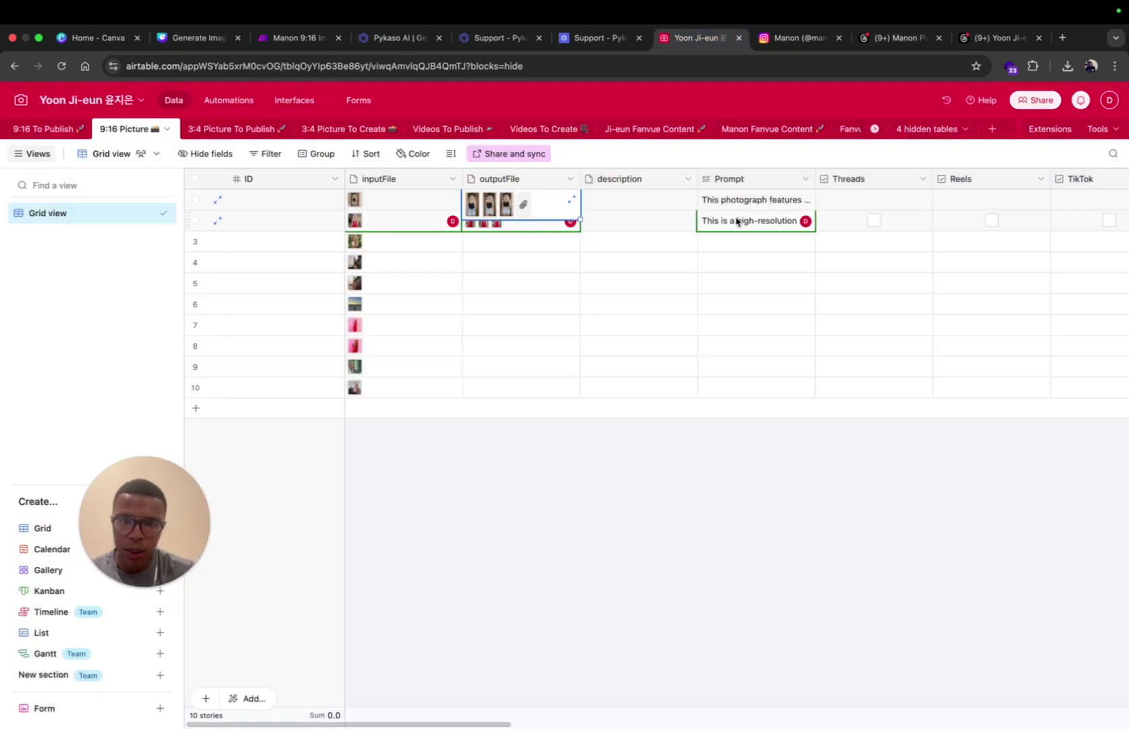
left_click(496, 222)
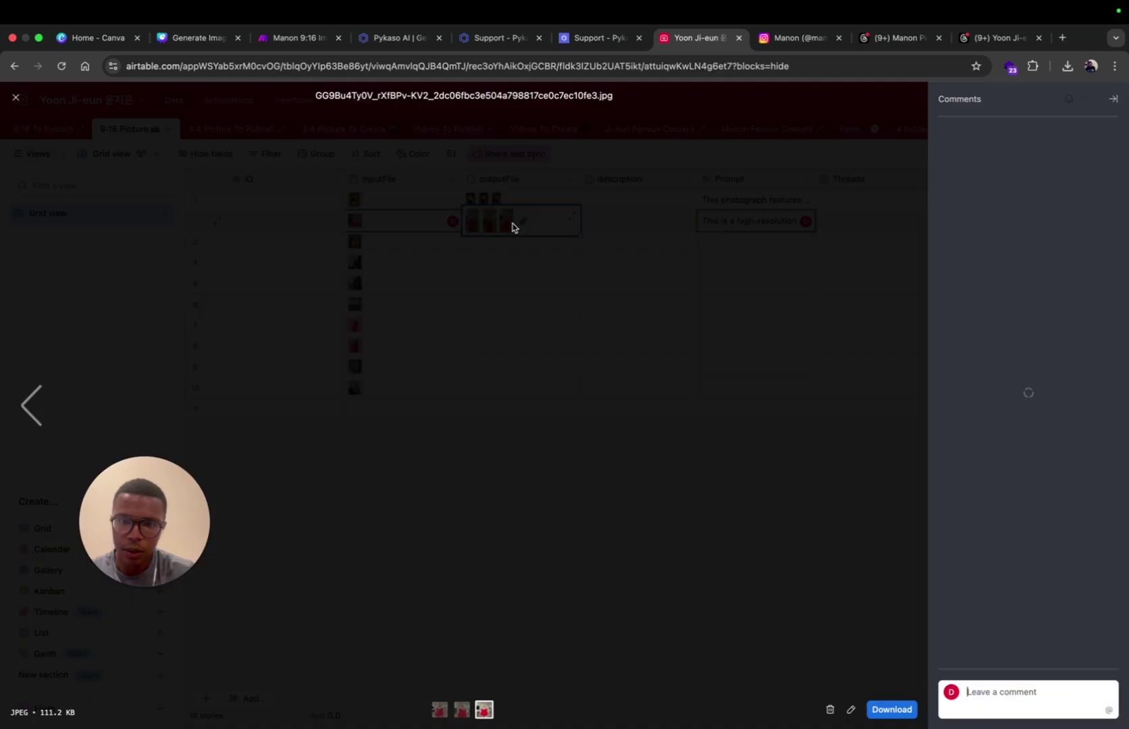
key("Escape")
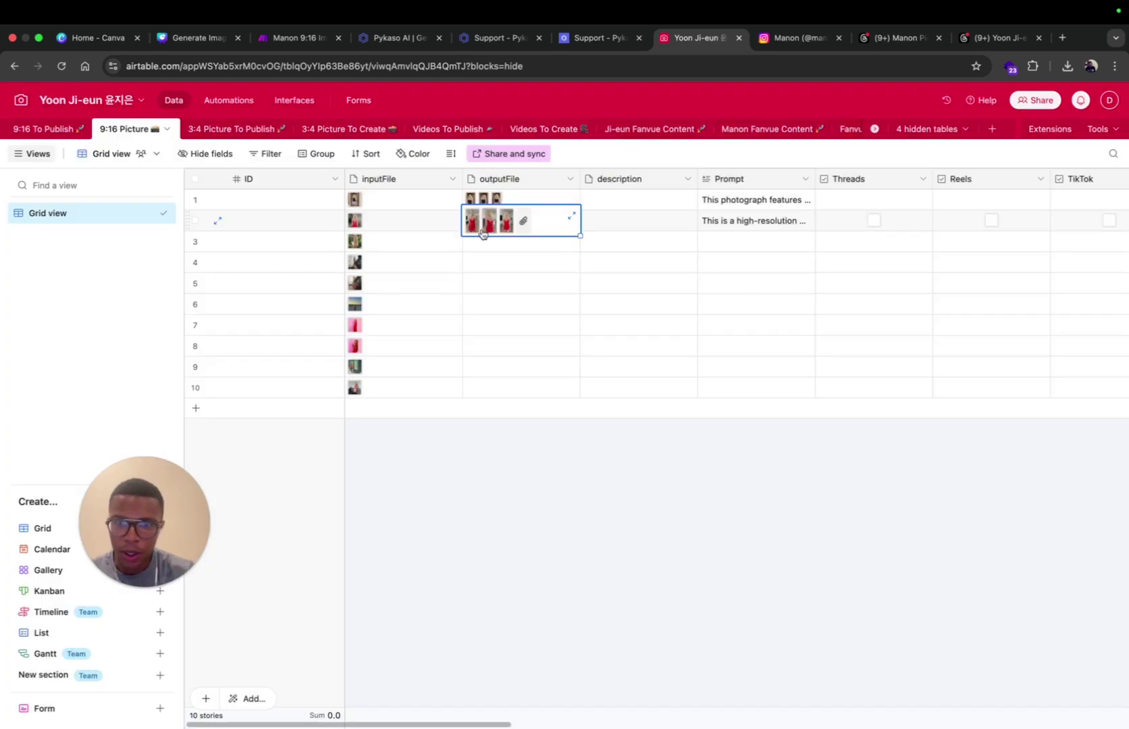
left_click(474, 222)
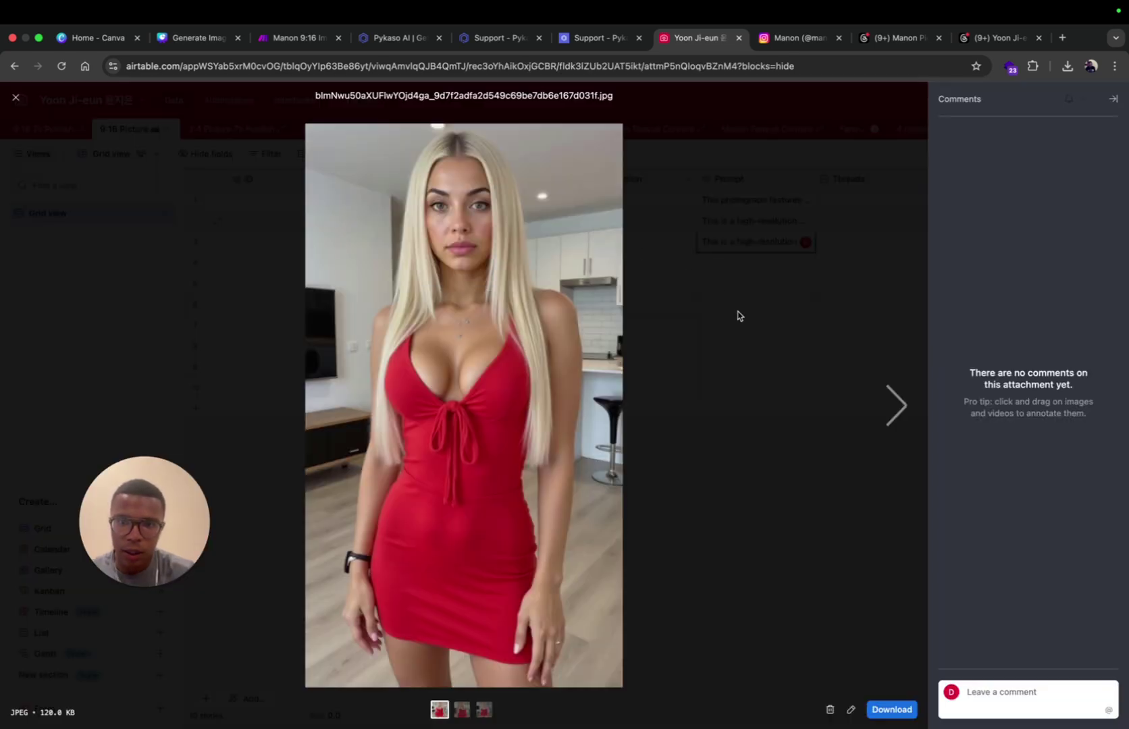
key("Escape")
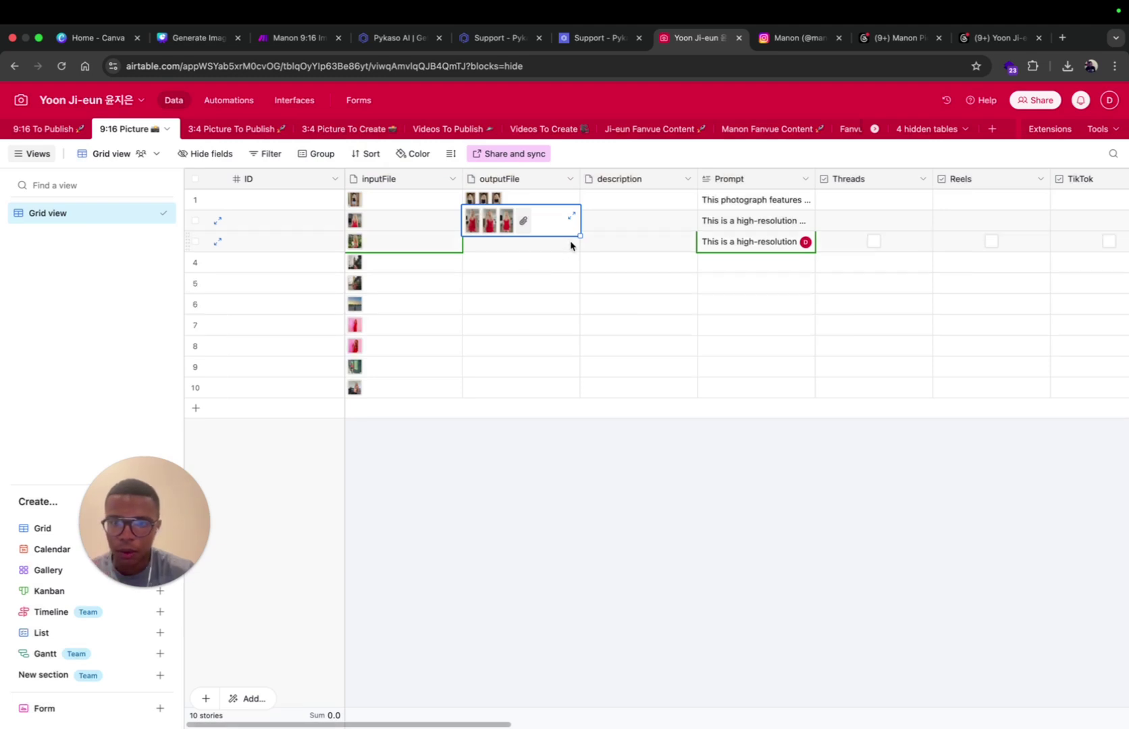
Inspect row 3's empty outputFile and row 4's input image, then check Make scenario progress
left_click(521, 242)
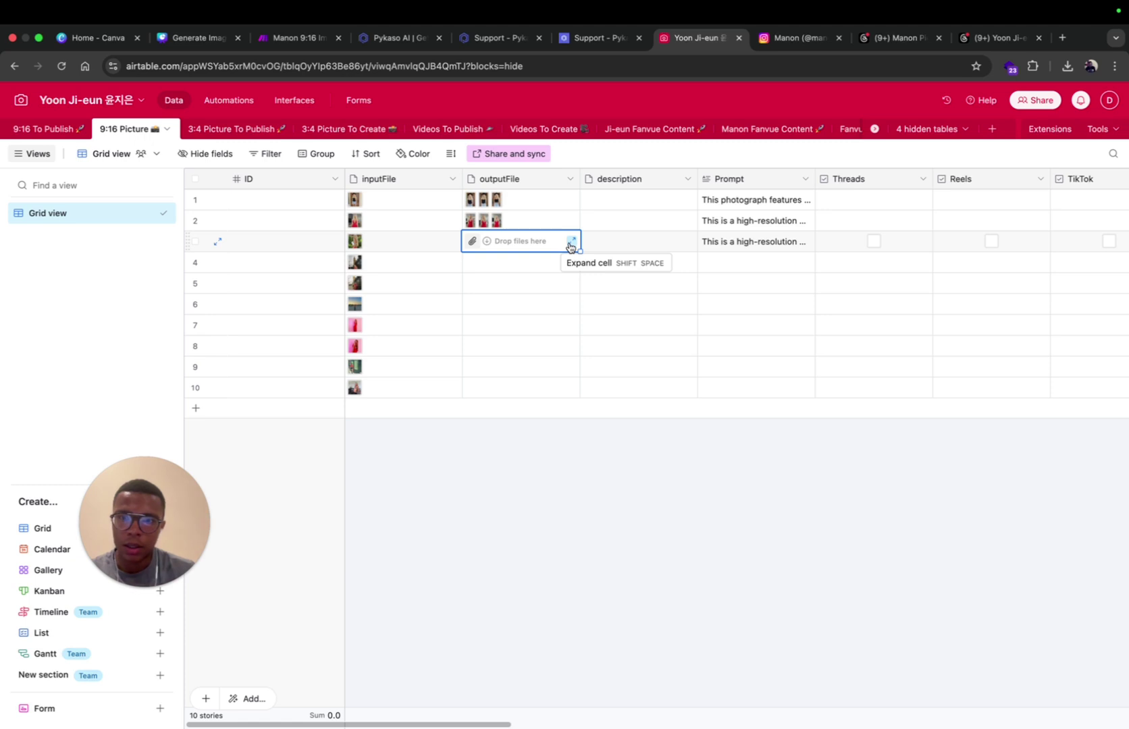
left_click(396, 262)
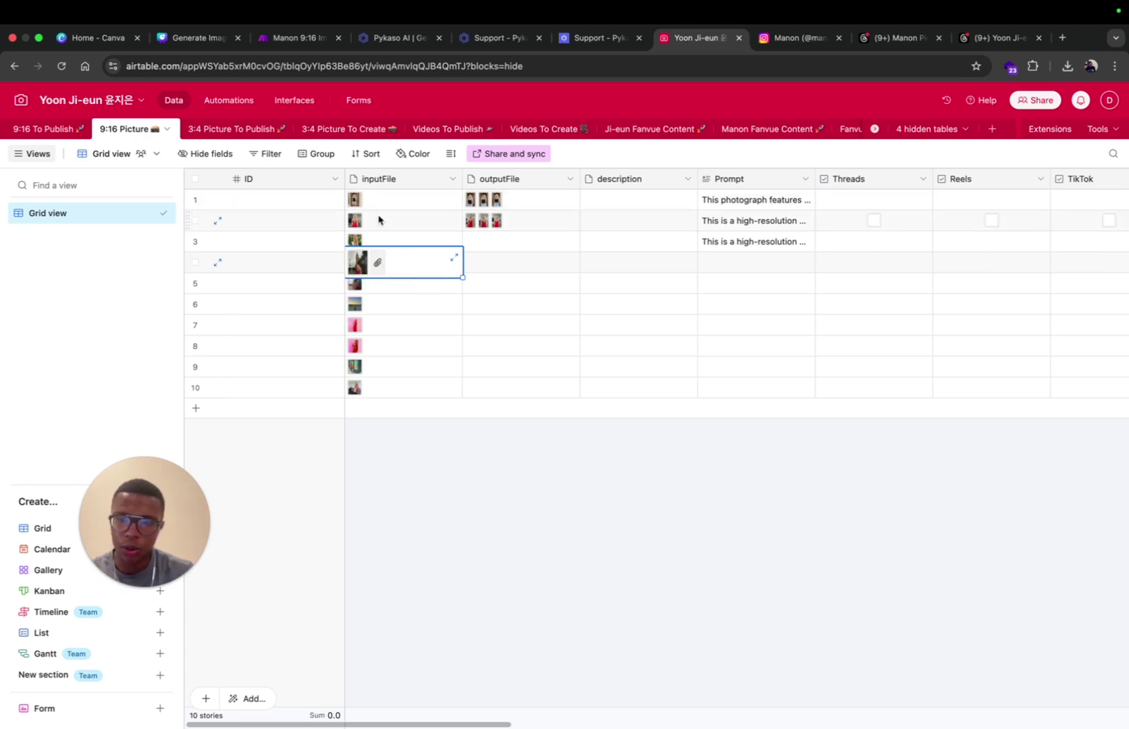
key("Escape")
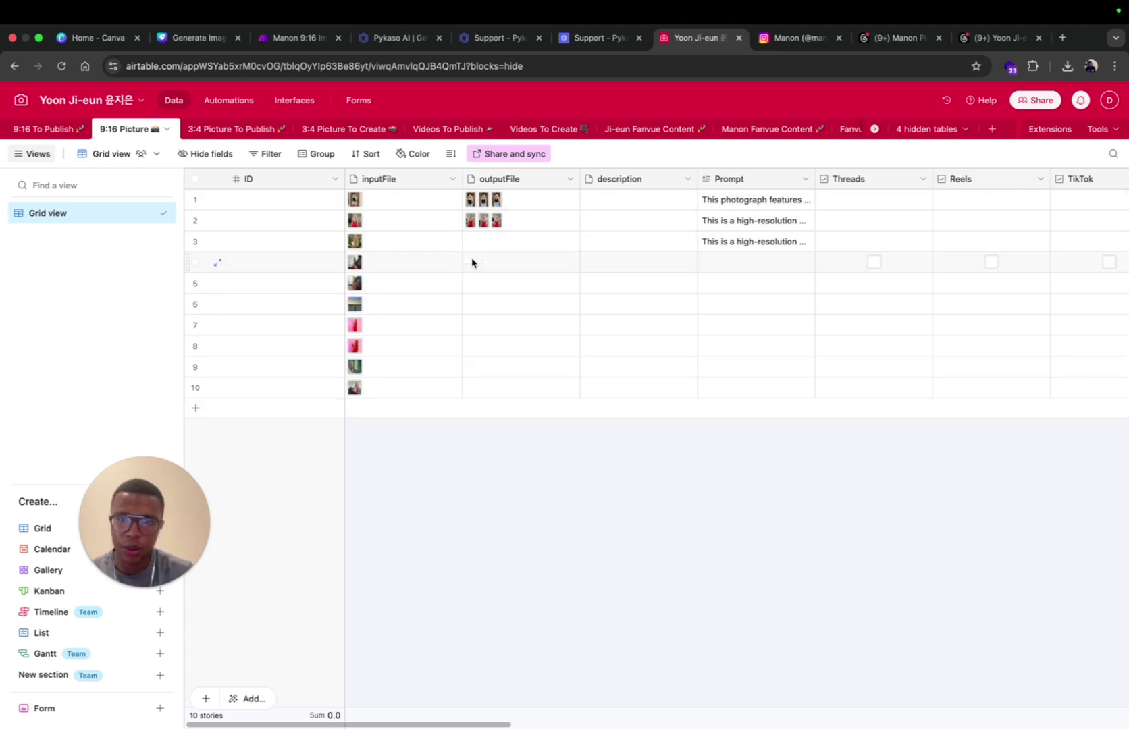
left_click(296, 38)
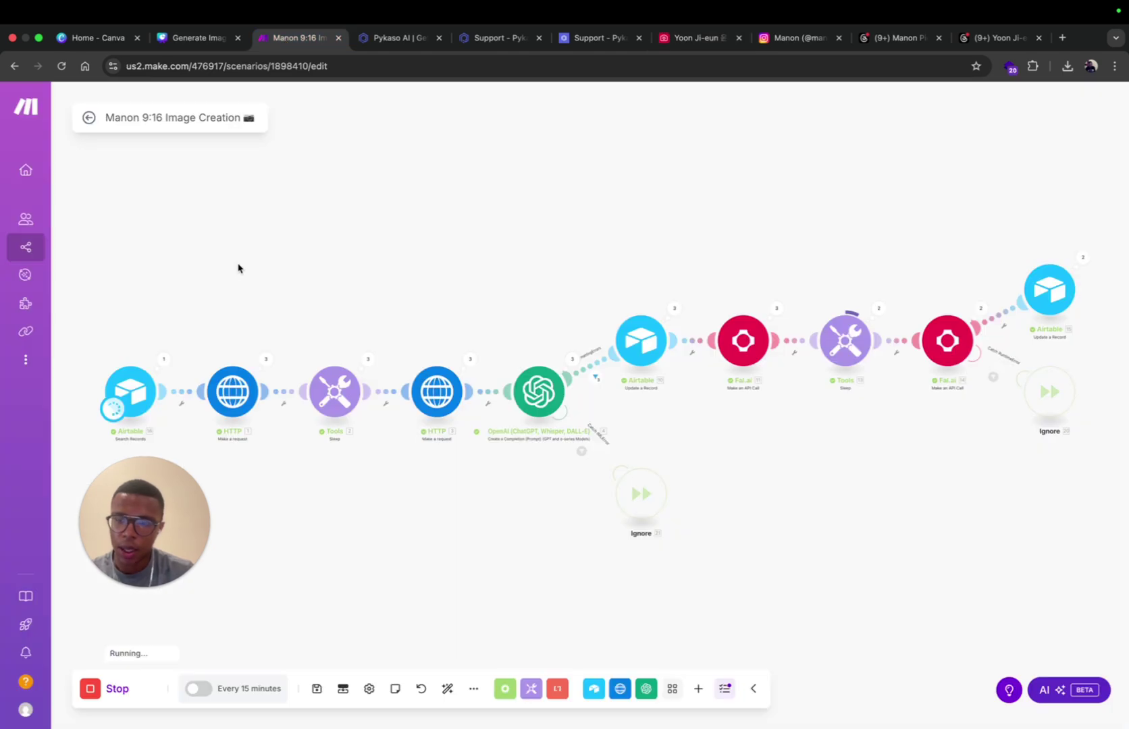
left_click(707, 43)
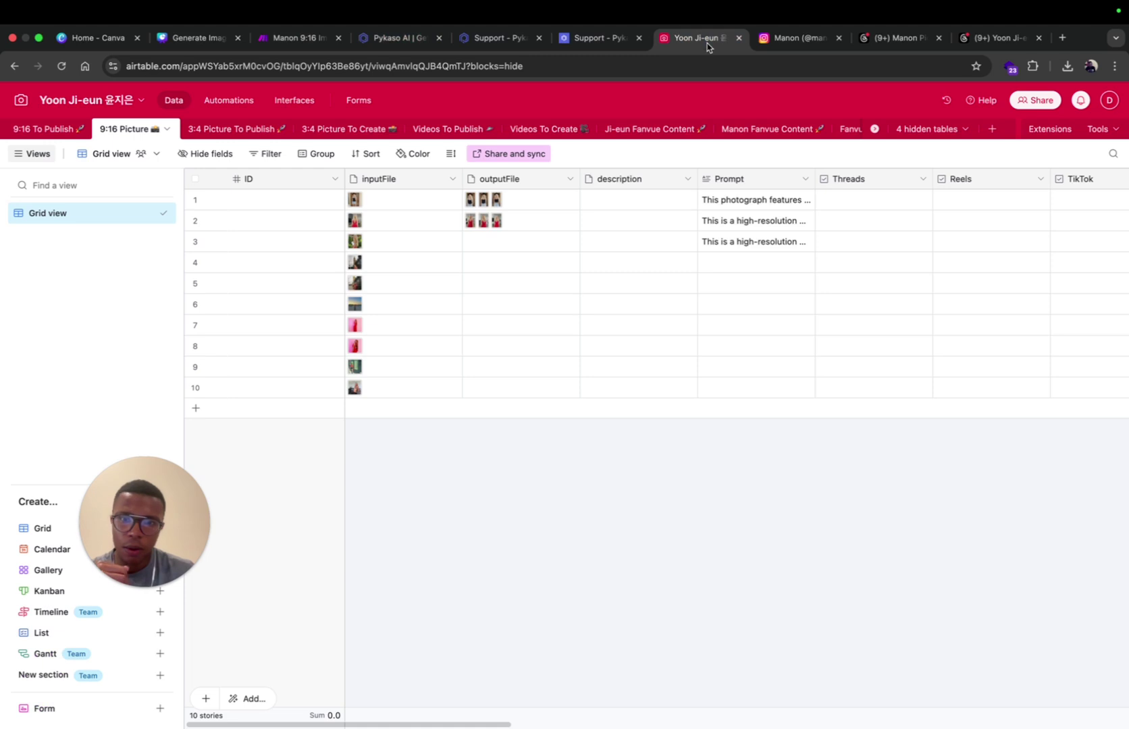
Browse row 3's three newly generated images full screen, then close the viewer
left_click(521, 241)
left_click(478, 250)
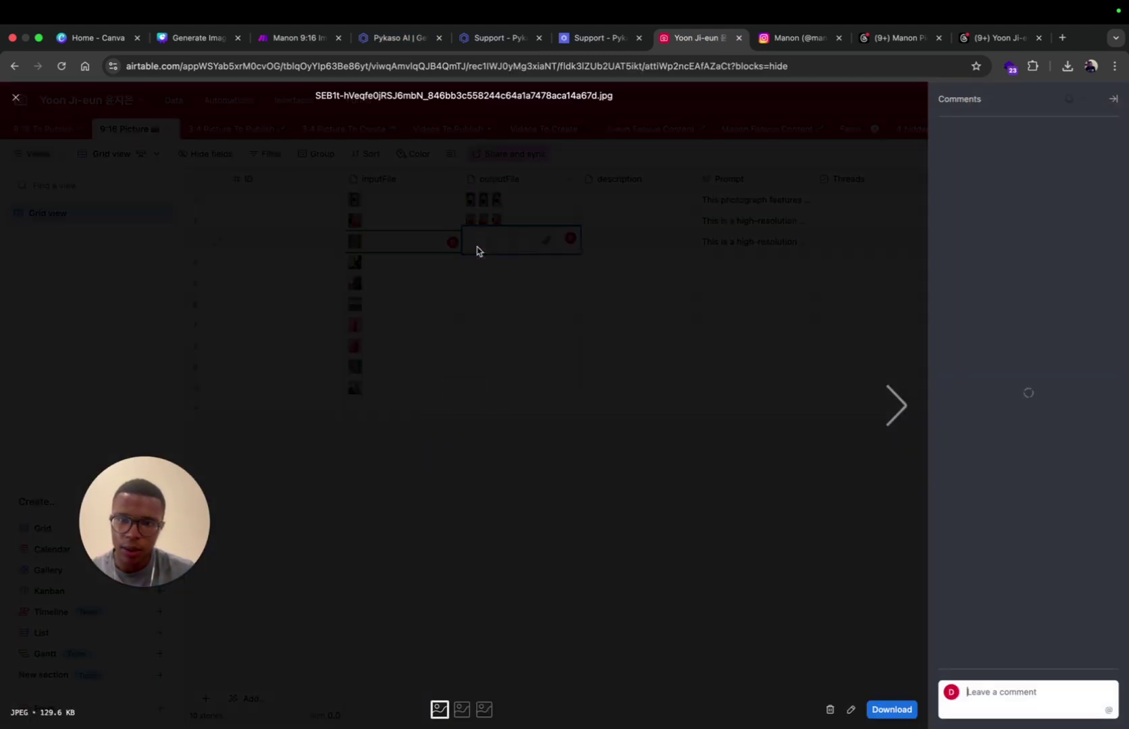
left_click(896, 406)
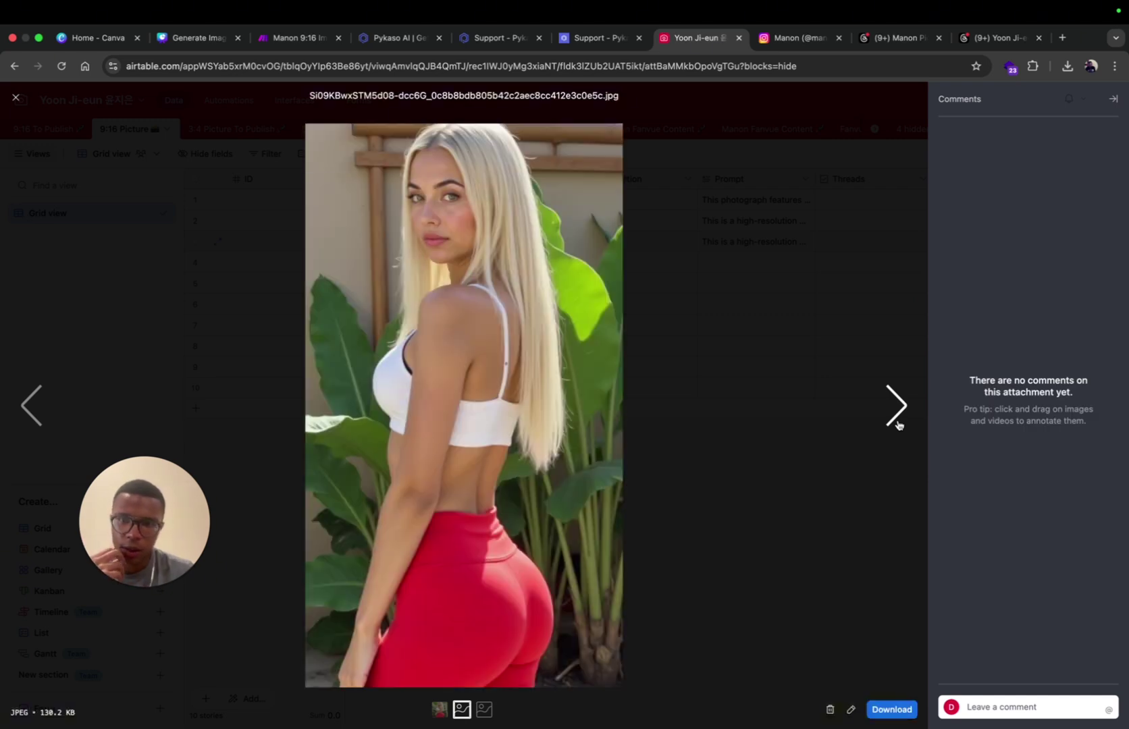
left_click(896, 405)
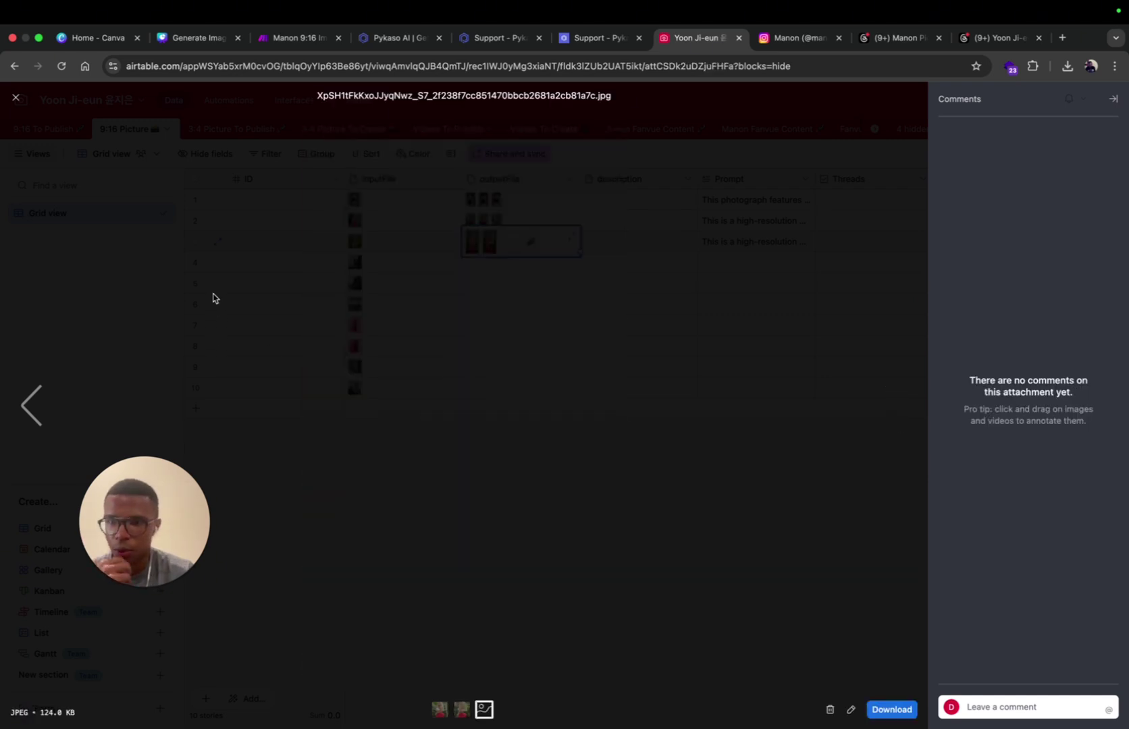
key("Escape")
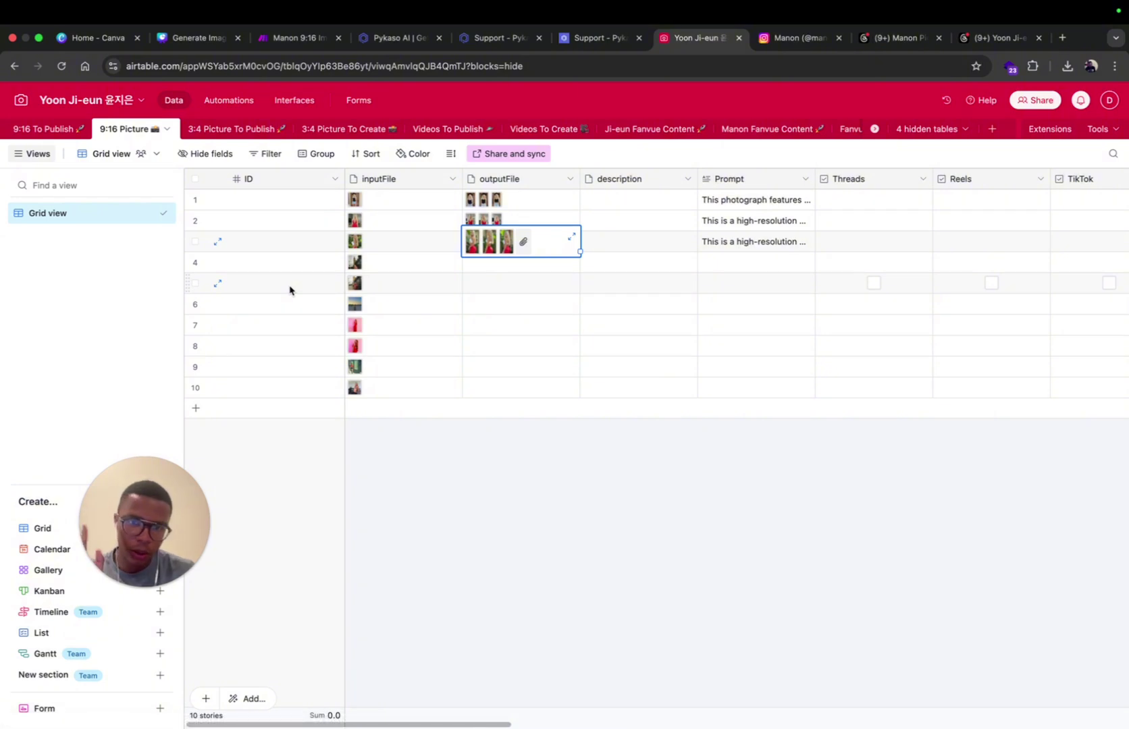